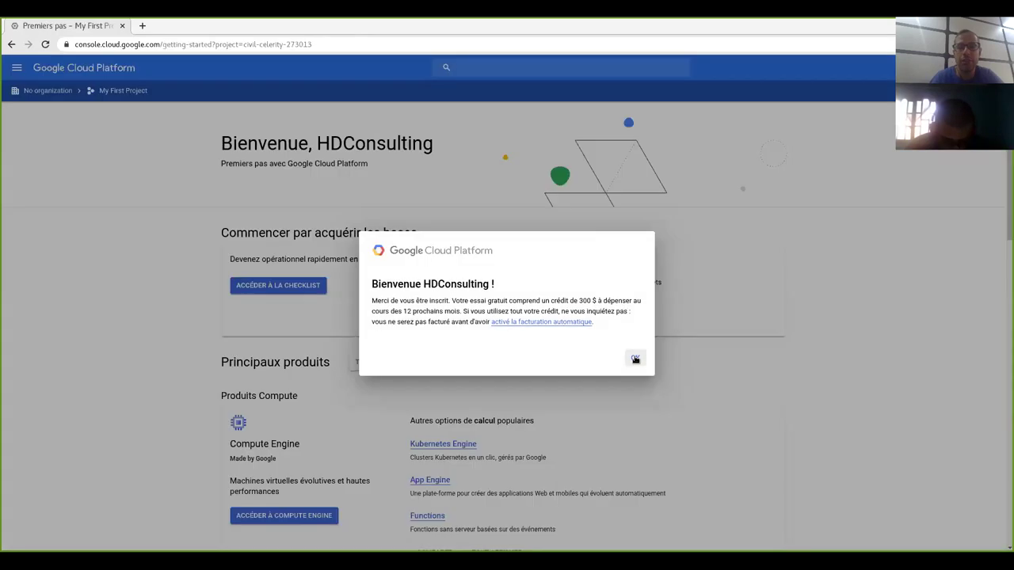
# Dismiss the free trial welcome message and look through the products, tutorials and resources on the getting started page.
pyautogui.click(635, 359)
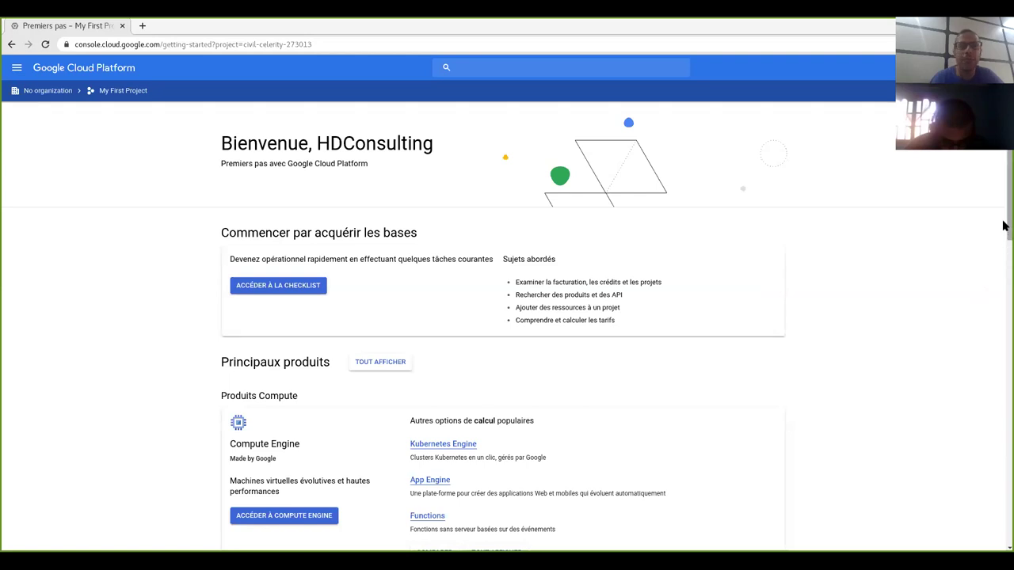
pyautogui.scroll(-1, 1003, 226)
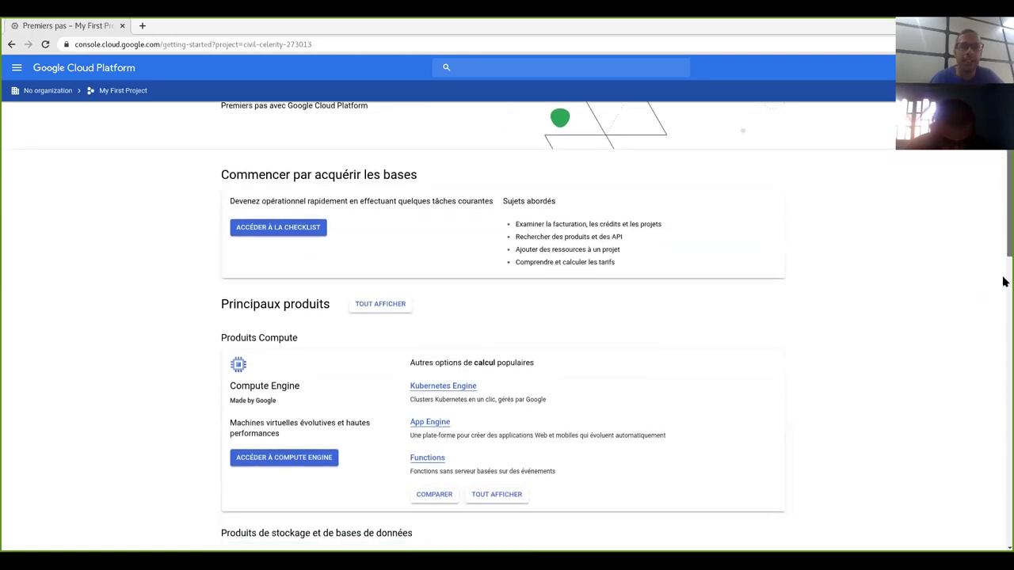
pyautogui.scroll(-2, 1003, 281)
pyautogui.scroll(-1, 1003, 301)
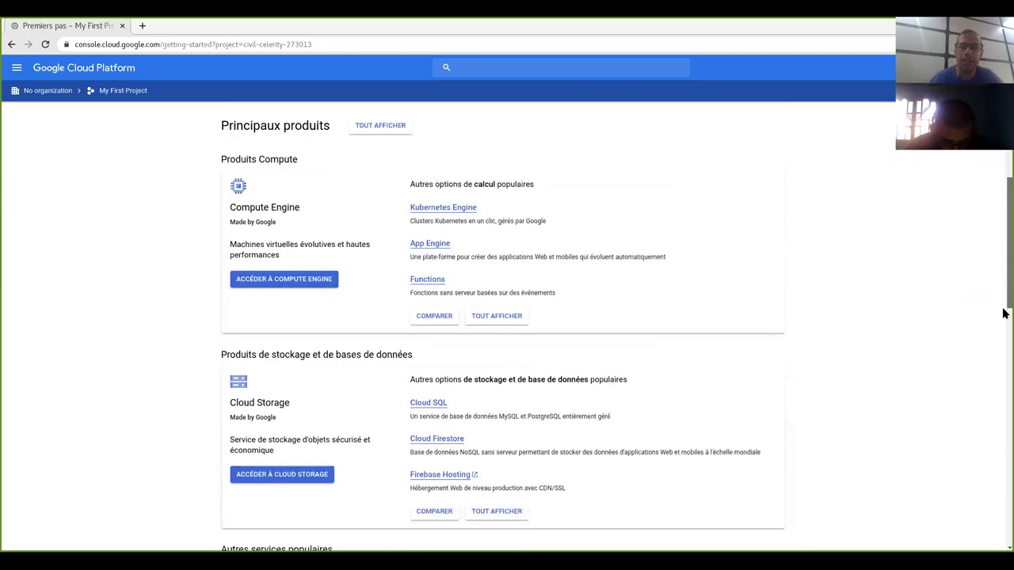
pyautogui.scroll(-3, 1002, 363)
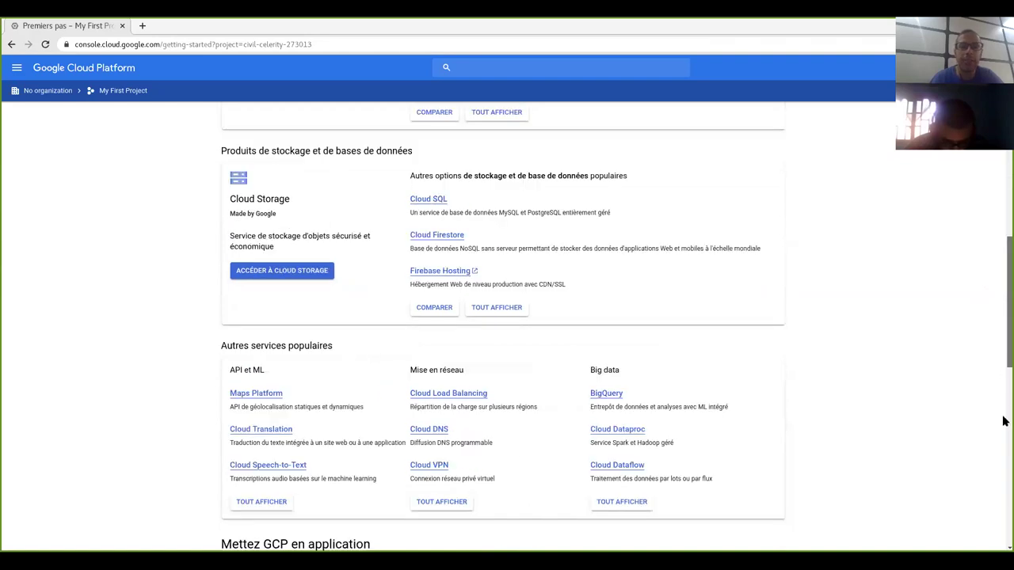
pyautogui.scroll(-3, 1003, 419)
pyautogui.scroll(-2, 1003, 451)
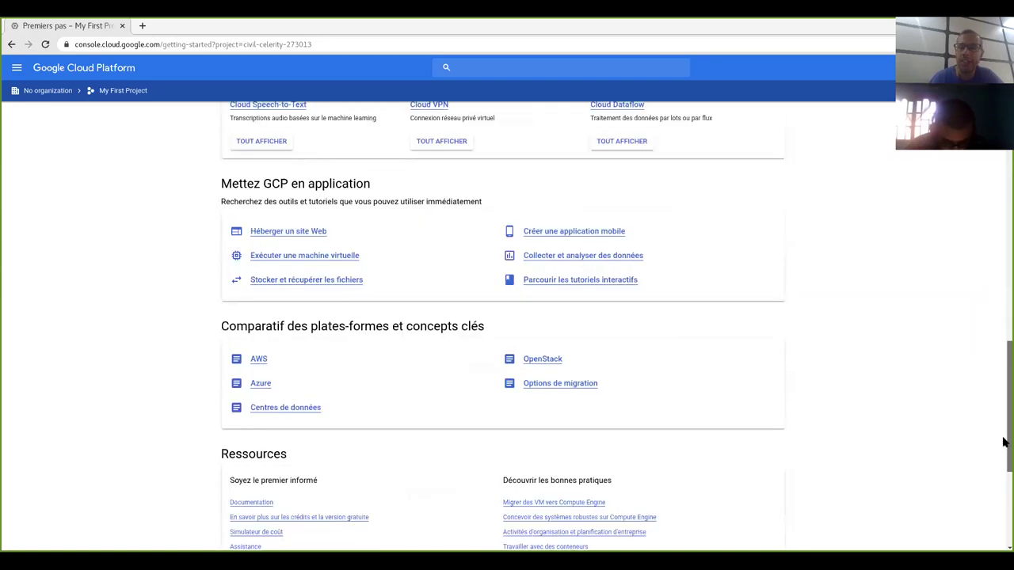
pyautogui.scroll(1, 1003, 442)
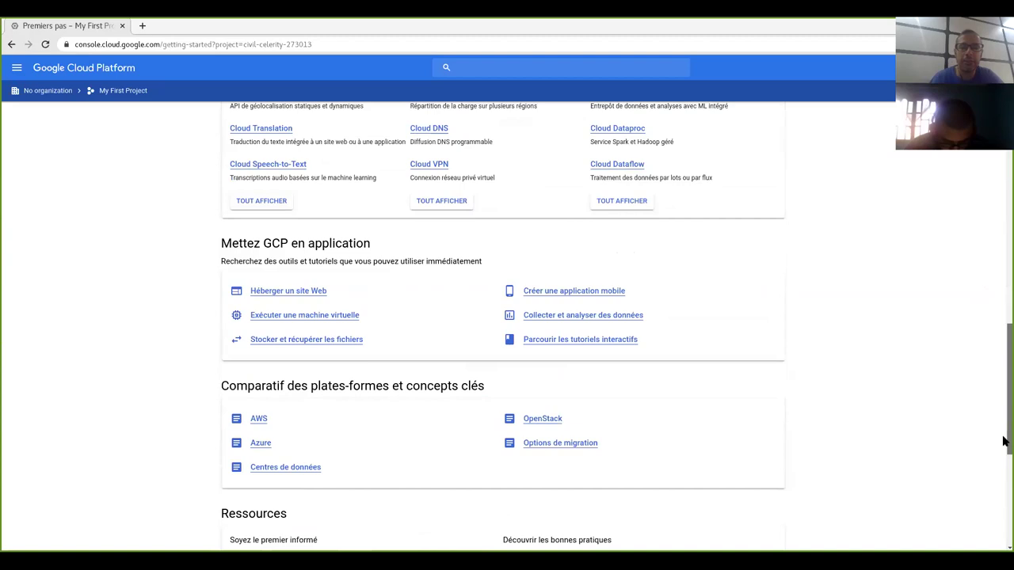
pyautogui.scroll(15, 118, 292)
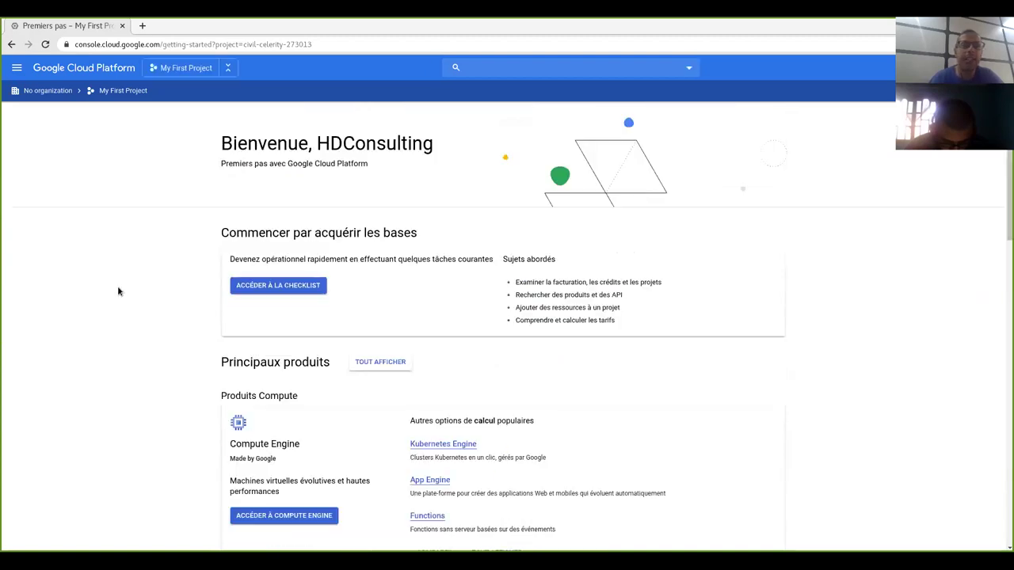
# Open the billing account overview and examine the free trial credit.
pyautogui.click(14, 68)
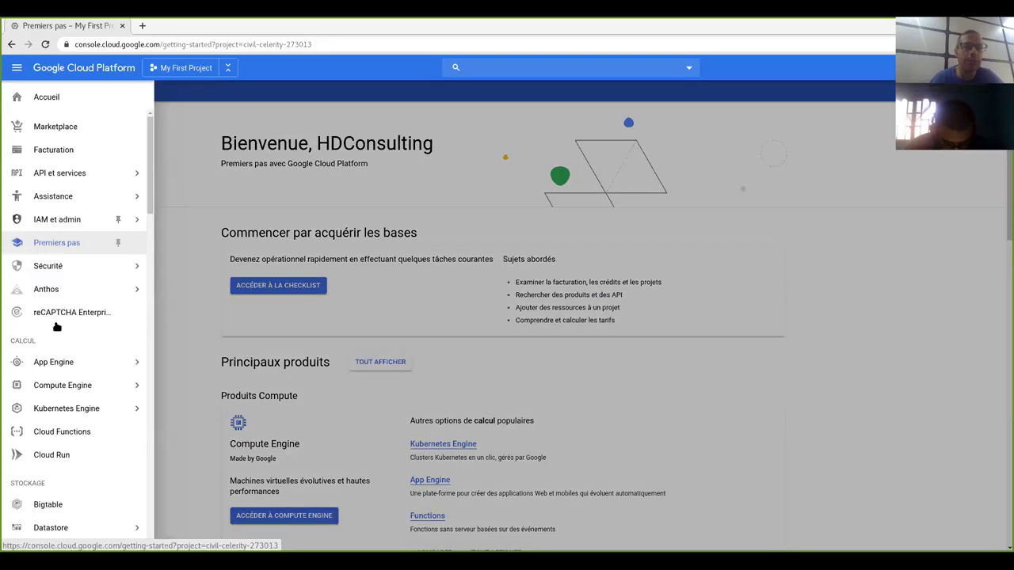
pyautogui.click(50, 151)
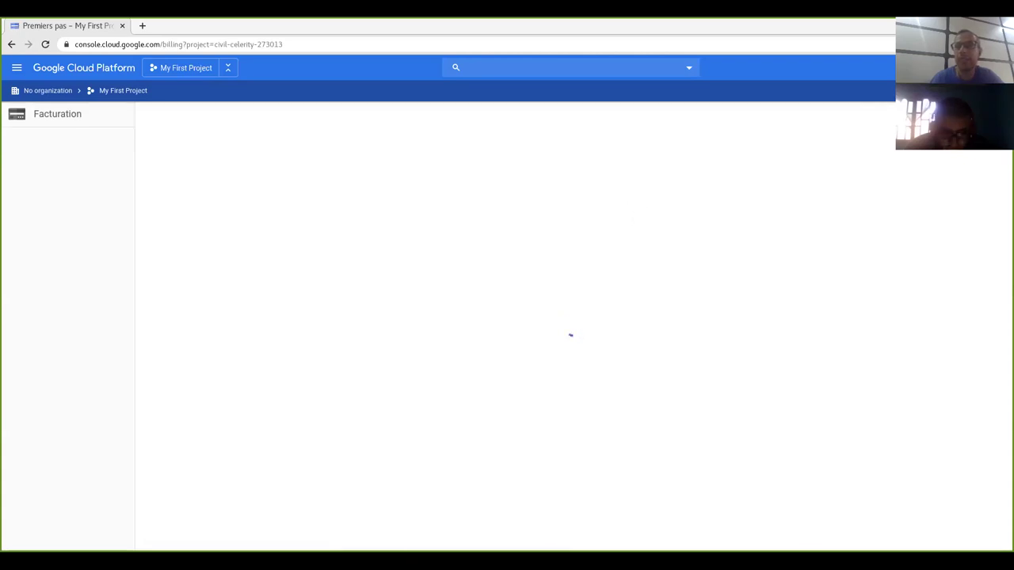
pyautogui.click(995, 67)
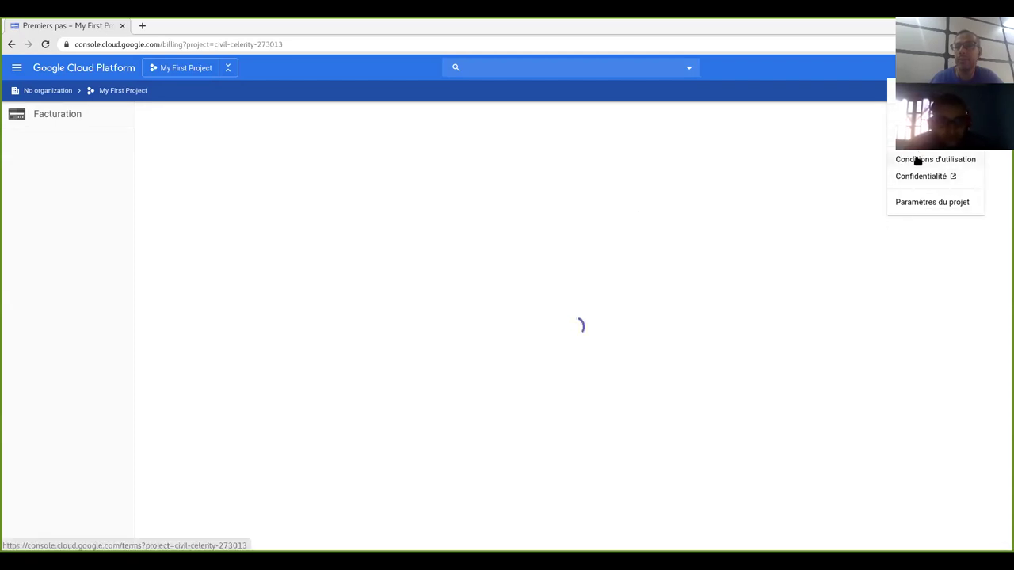
pyautogui.click(493, 207)
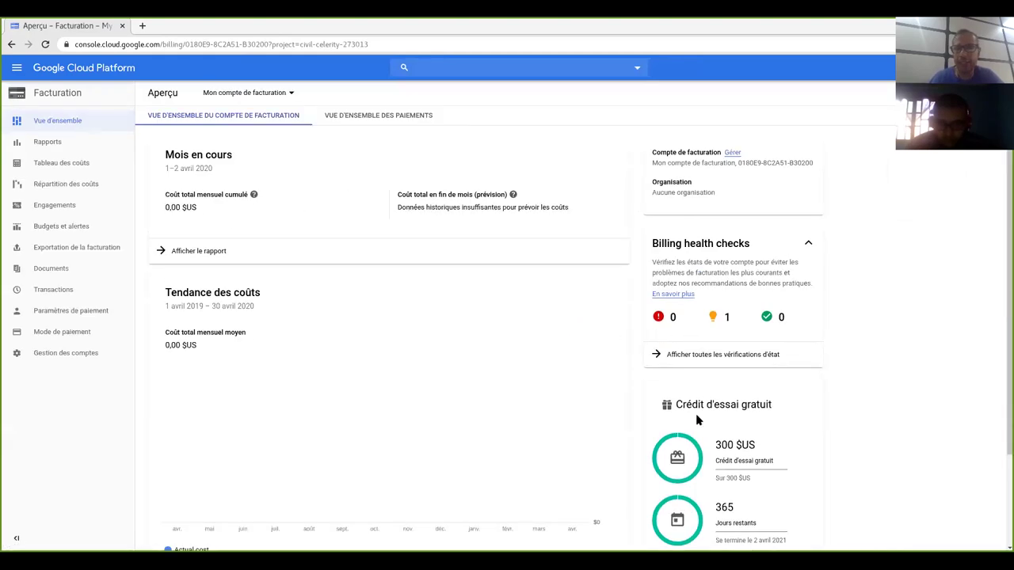
pyautogui.tripleClick(760, 448)
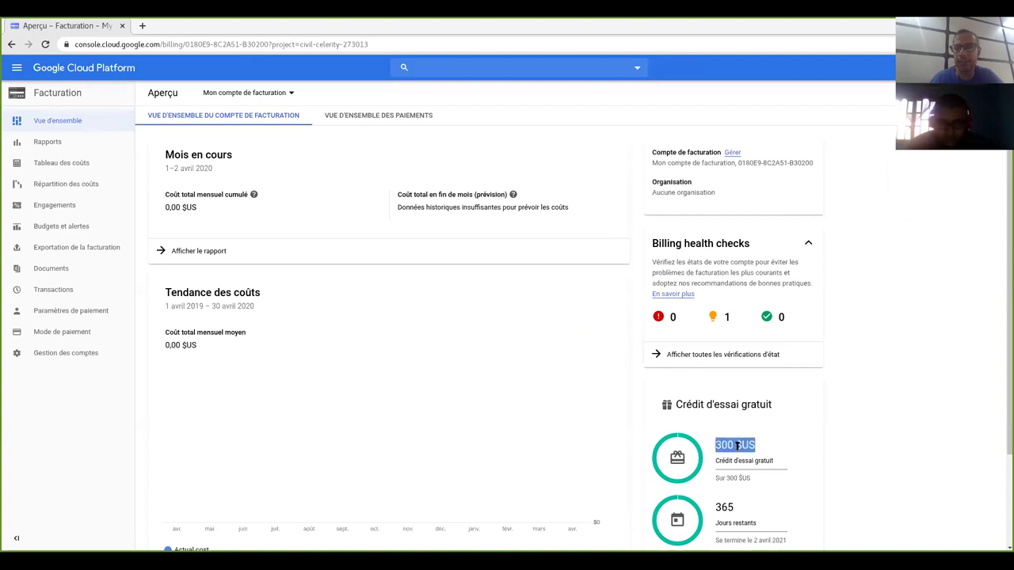
pyautogui.click(764, 443)
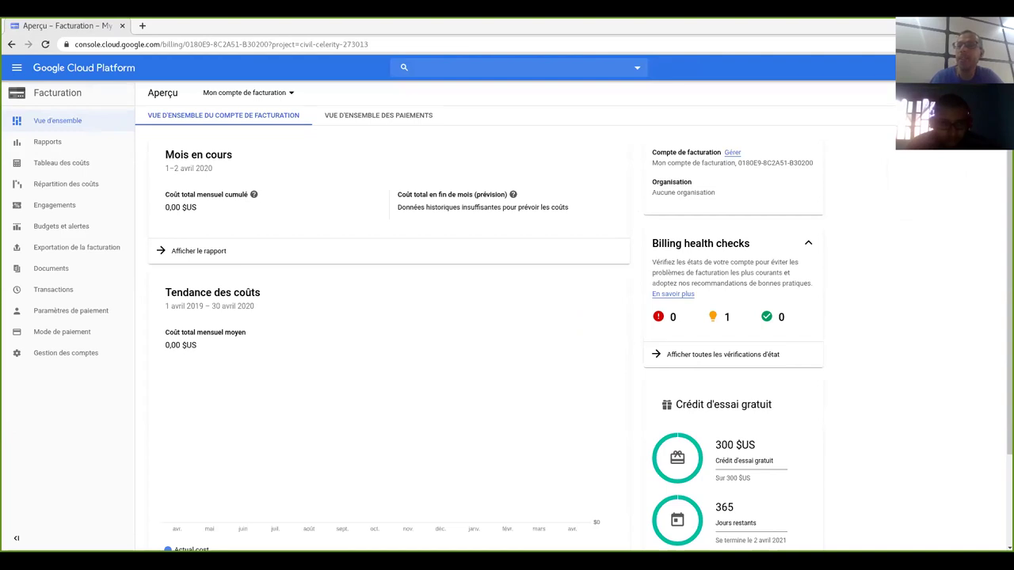
# Change the console's language preference to English (United States) and save it.
pyautogui.click(990, 68)
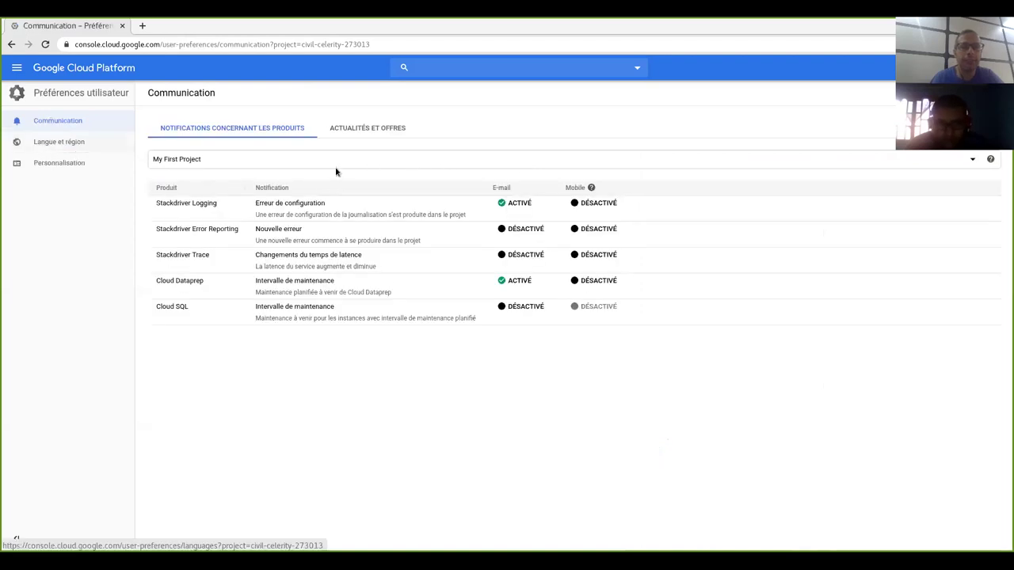
pyautogui.press('Return')
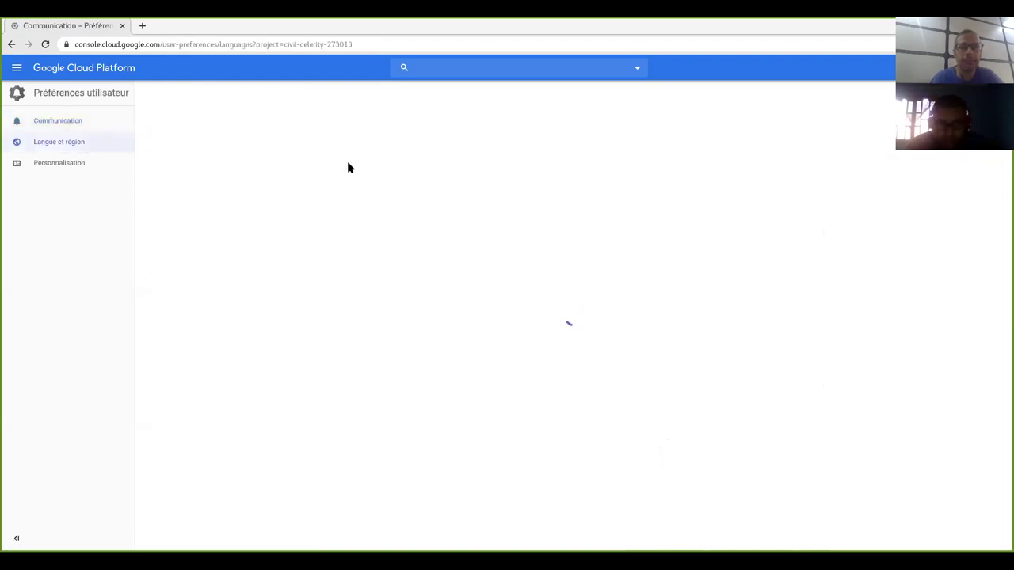
pyautogui.click(368, 141)
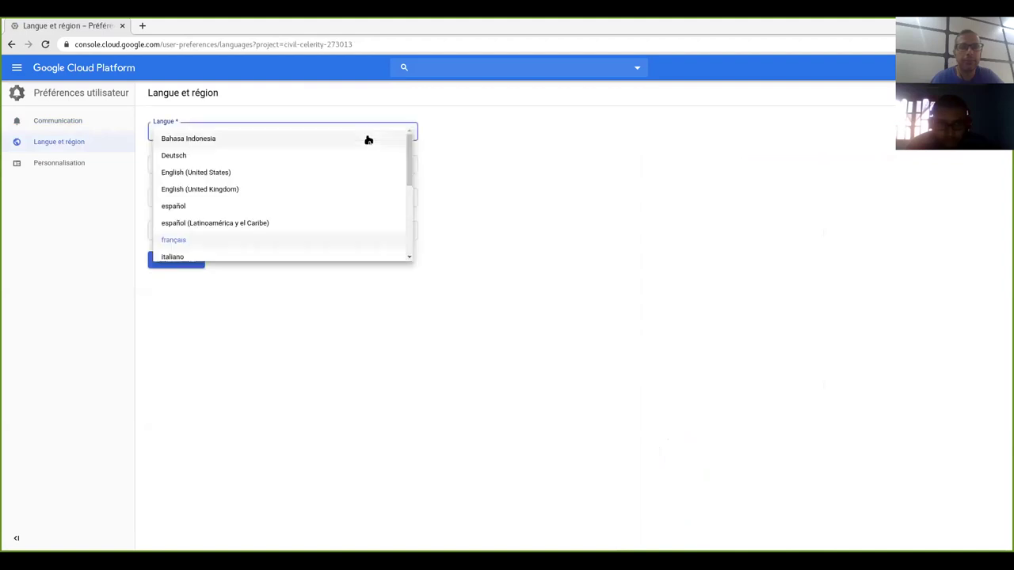
pyautogui.click(268, 174)
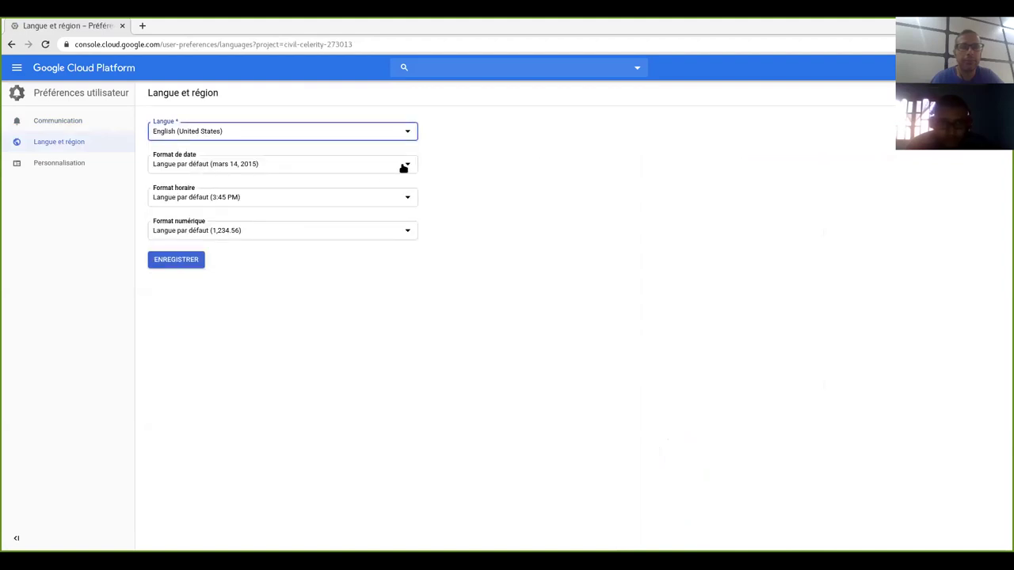
pyautogui.click(166, 262)
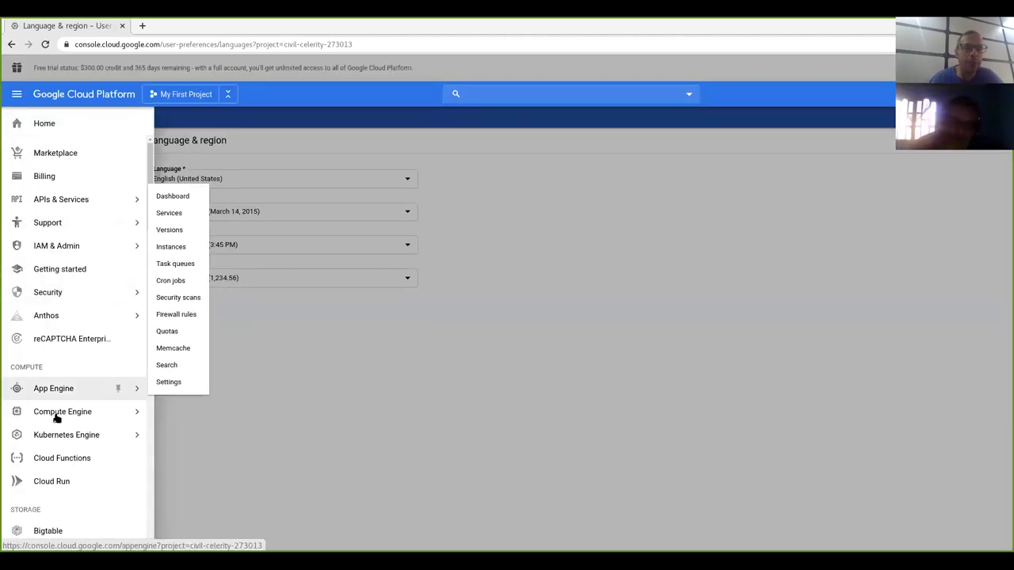
# Open the Compute Engine VM instances page and decline the account upgrade.
pyautogui.moveTo(57, 420)
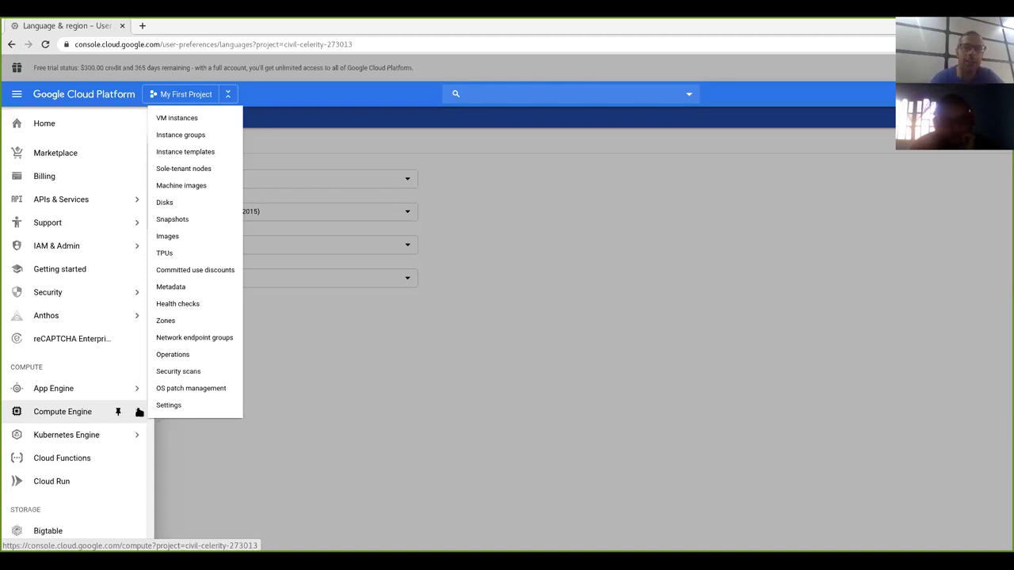
pyautogui.click(179, 119)
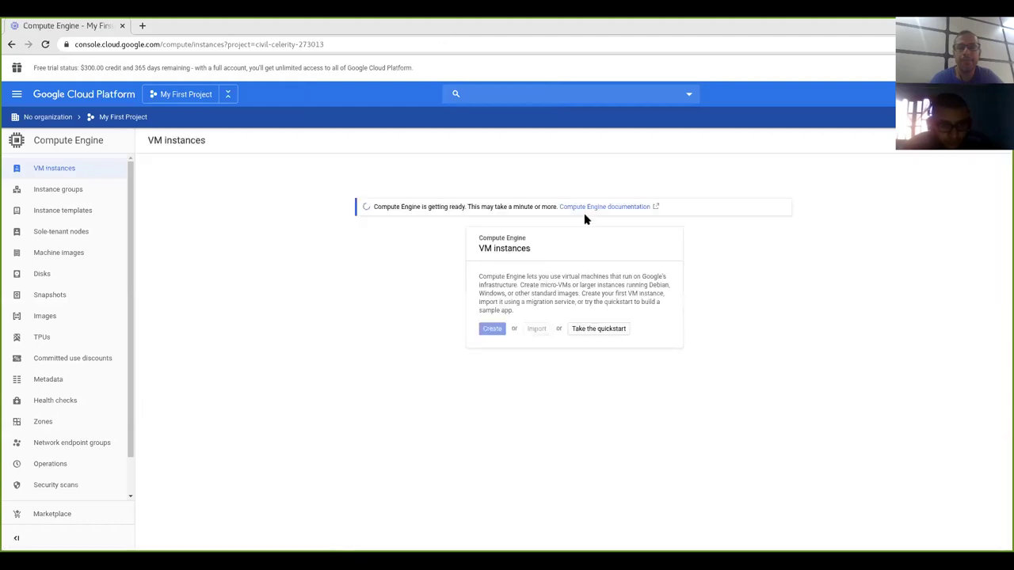
pyautogui.click(595, 189)
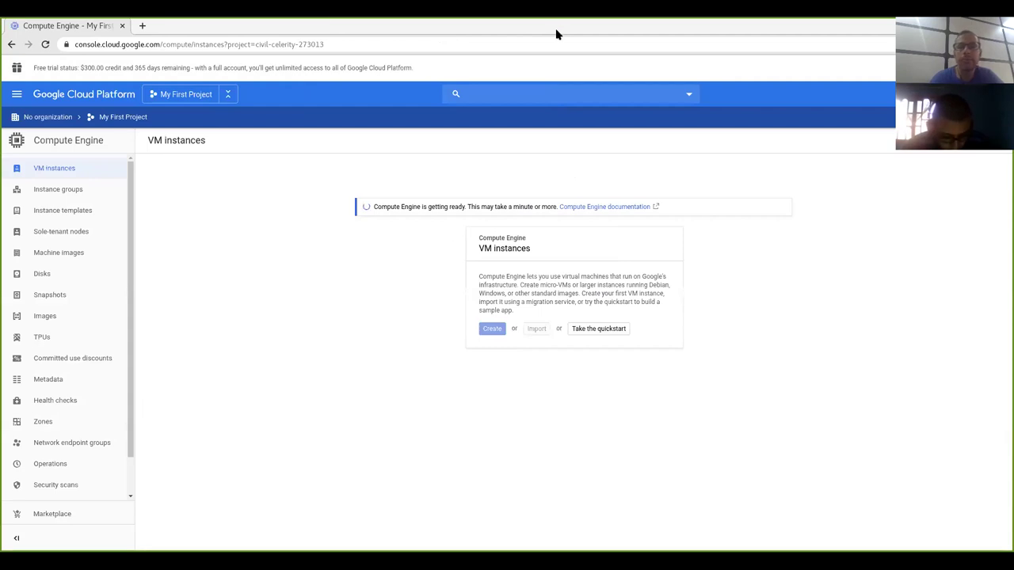
pyautogui.click(701, 38)
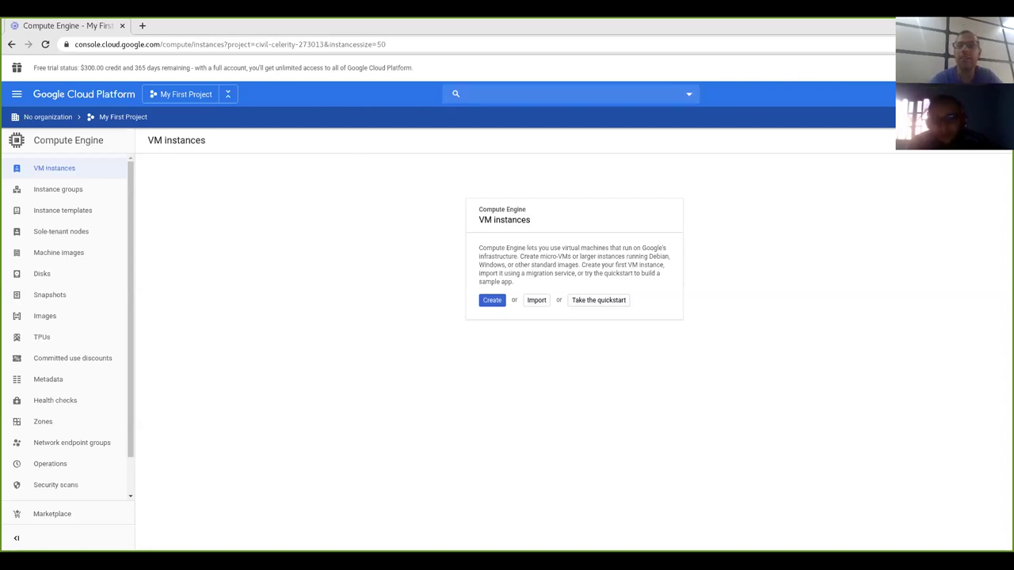
pyautogui.click(962, 67)
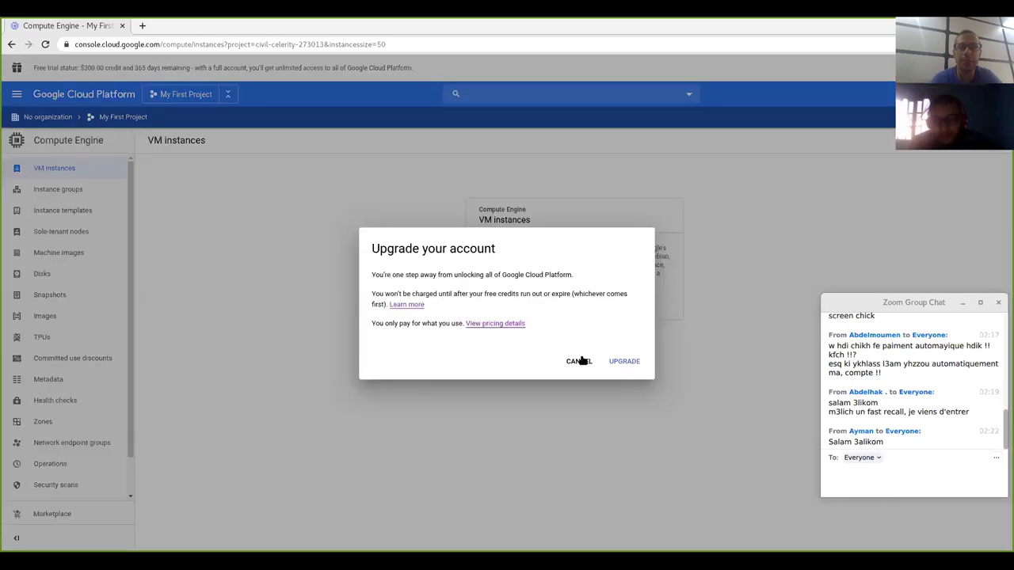
pyautogui.click(574, 364)
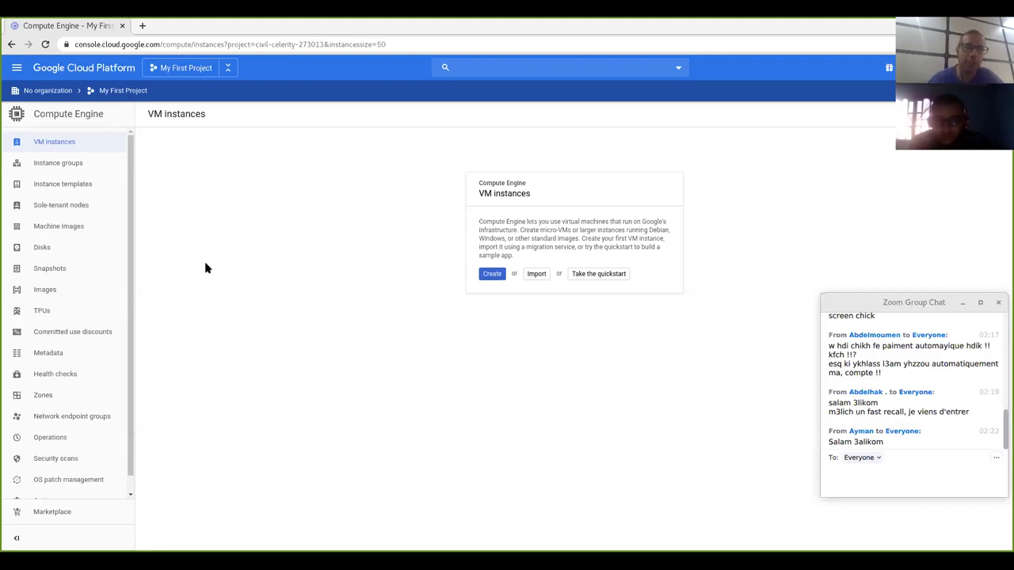
# Open the Compute Engine images list and look through the available operating system images.
pyautogui.click(40, 290)
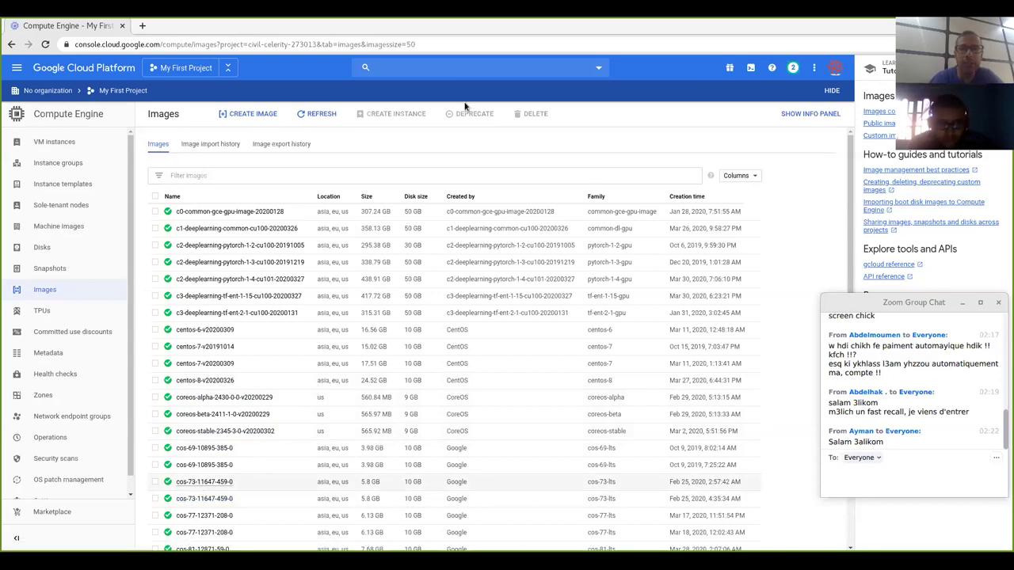
pyautogui.scroll(-3, 567, 145)
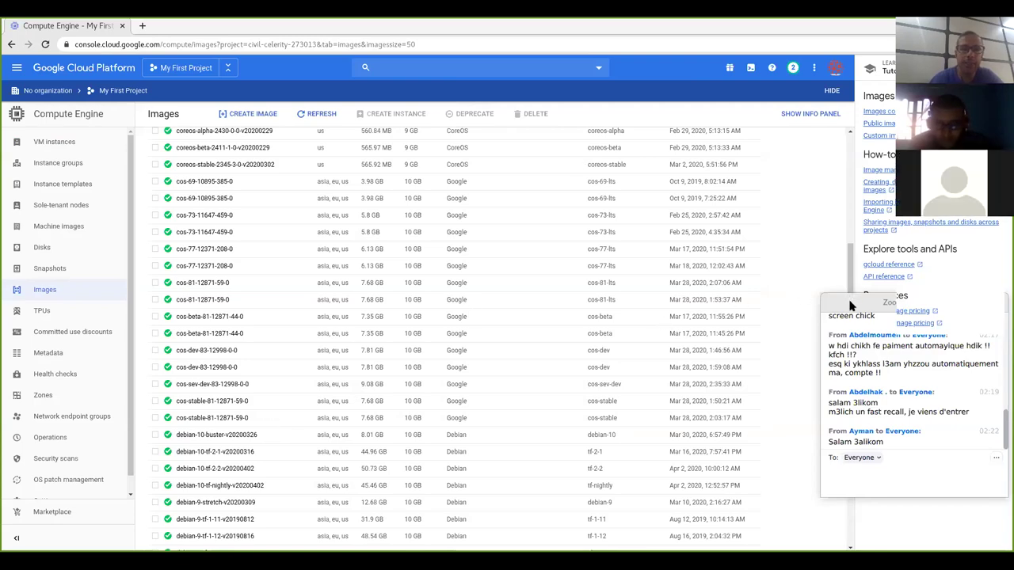
pyautogui.moveTo(852, 237); pyautogui.dragTo(853, 161)
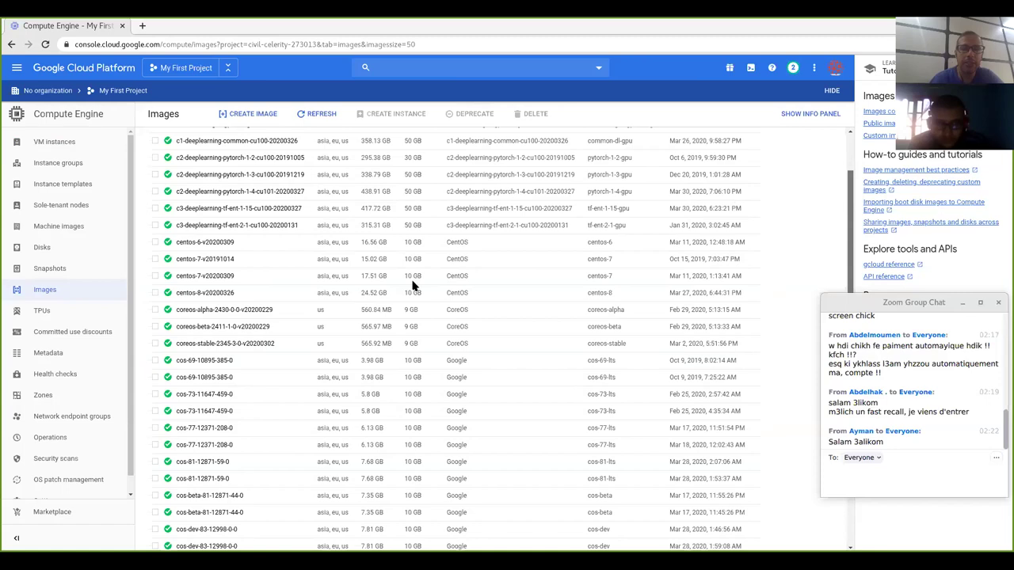
pyautogui.scroll(2, 242, 251)
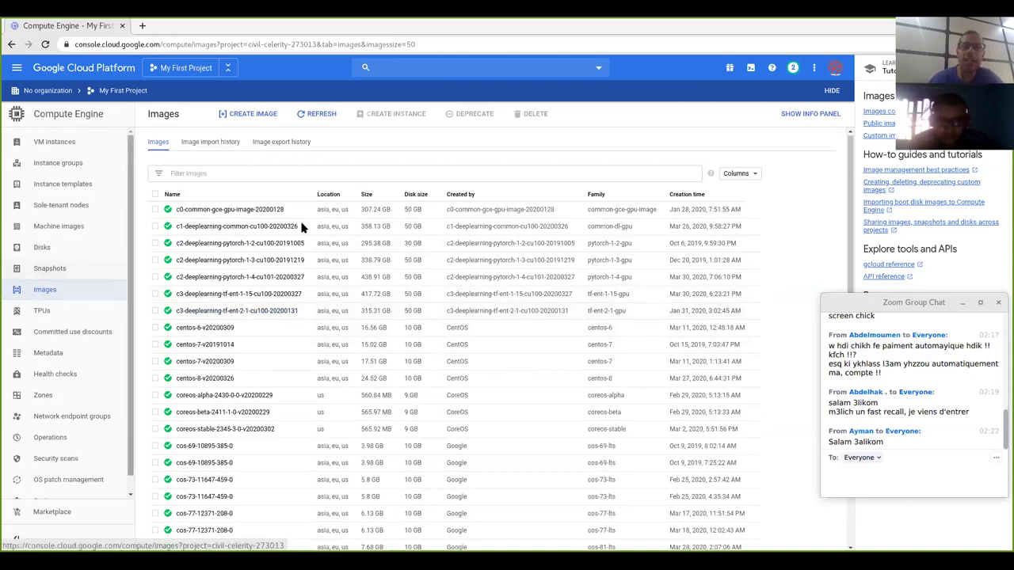
# Start Cloud Shell and enter gcloud compute disks create disk1 --image-project gce-uefi-images --image-family centos-7 --zone europe-west3-c --type=pd-ssd --size=20GB from the notes.
pyautogui.click(750, 69)
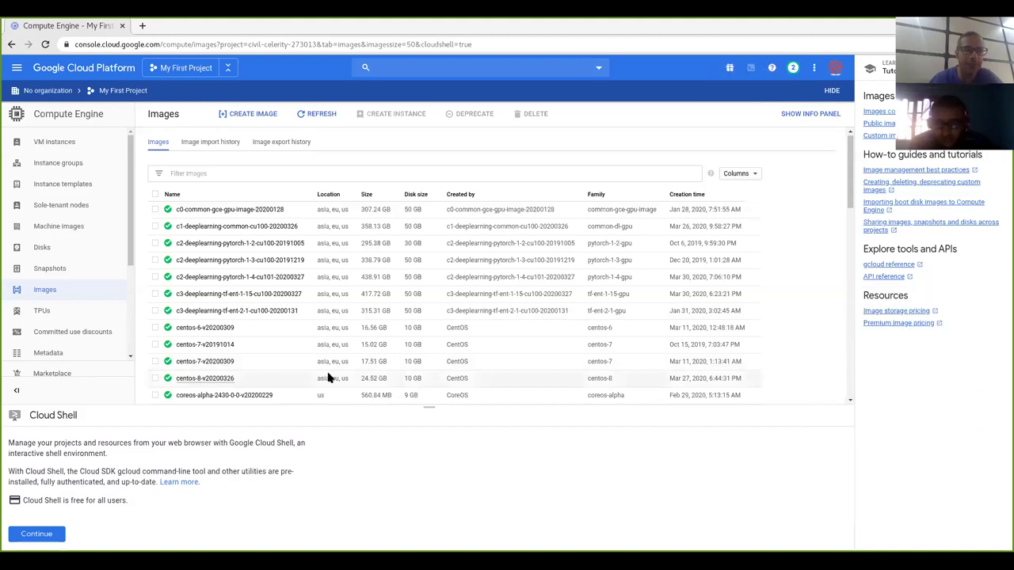
pyautogui.click(55, 536)
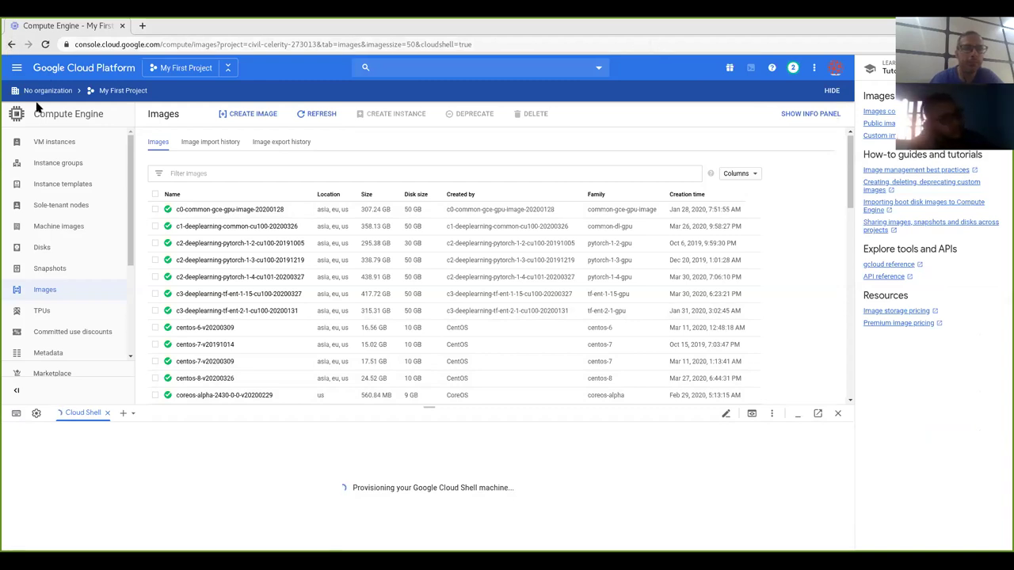
pyautogui.hotkey('alt', 'Tab')
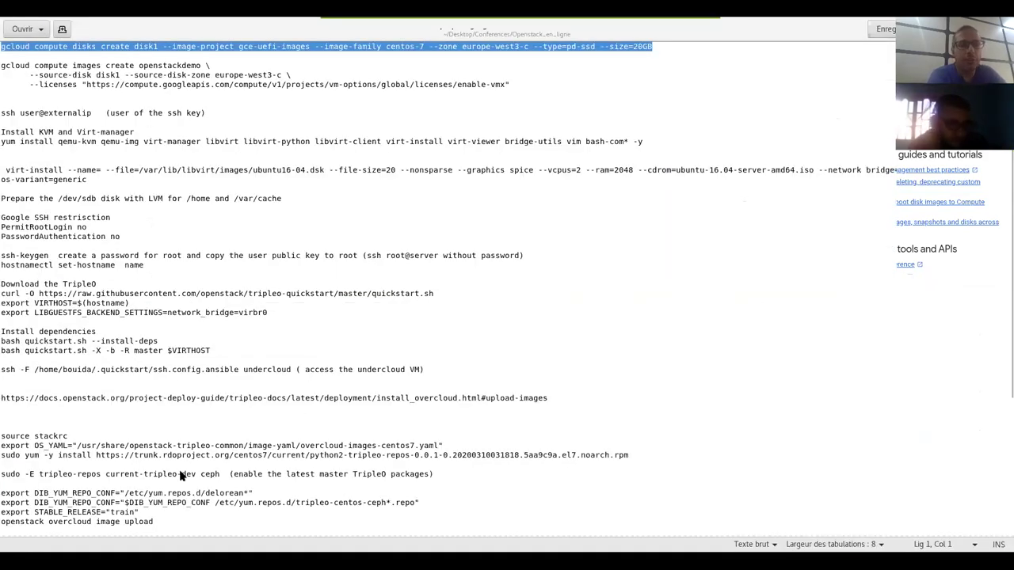
pyautogui.hotkey('alt', 'Tab')
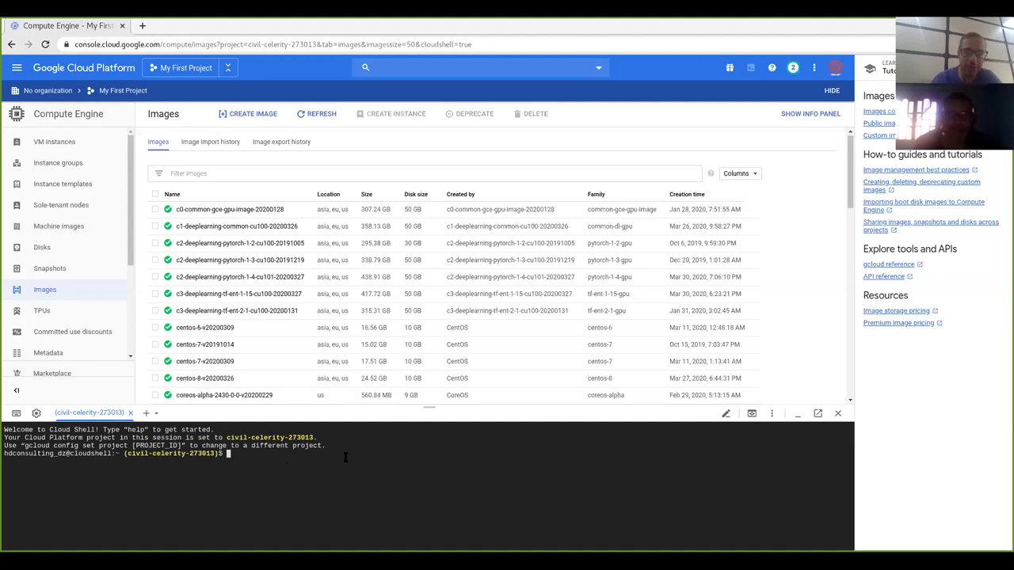
pyautogui.write('gcloud compute disks create disk1 --image-project gce-uefi-images --image-family centos-7 --zone europe-west3-c --type=pd-ssd --size=20GB')
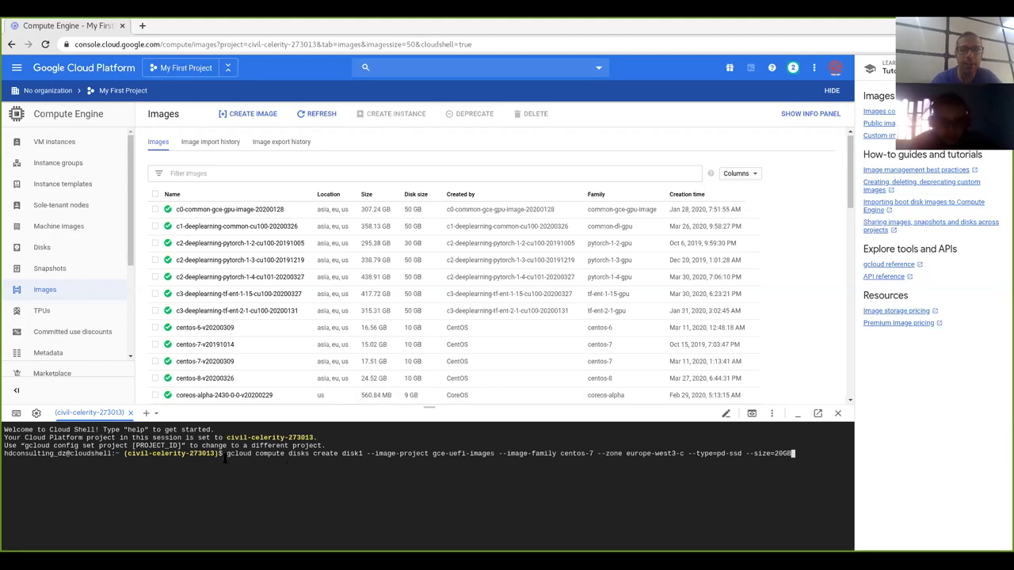
# Review the disk creation command by highlighting its base command, the --image-project option and the gce-uefi-images value.
pyautogui.moveTo(227, 453); pyautogui.dragTo(425, 453)
pyautogui.click(311, 453)
pyautogui.click(365, 453)
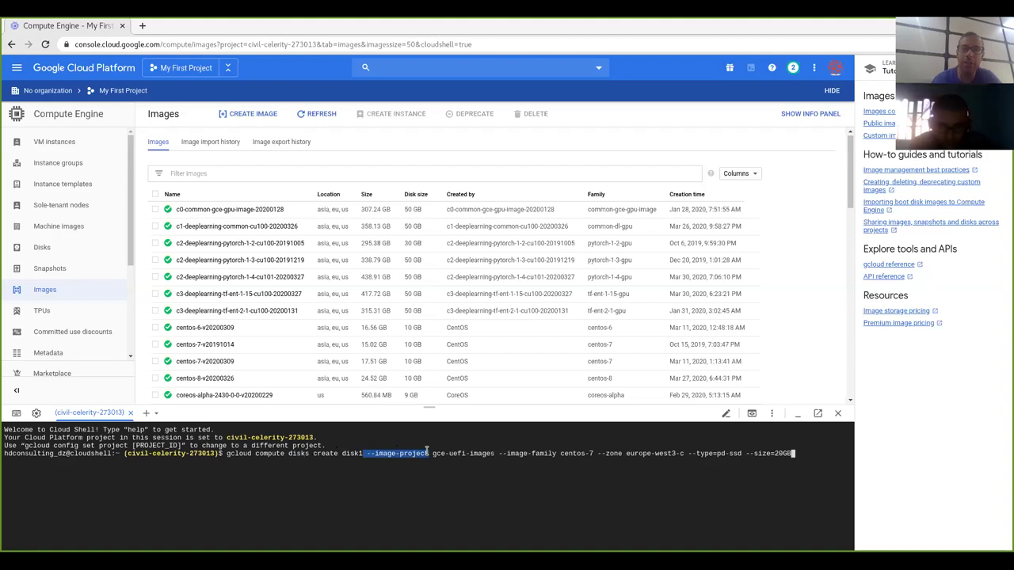
pyautogui.click(434, 455)
pyautogui.moveTo(432, 456); pyautogui.dragTo(496, 454)
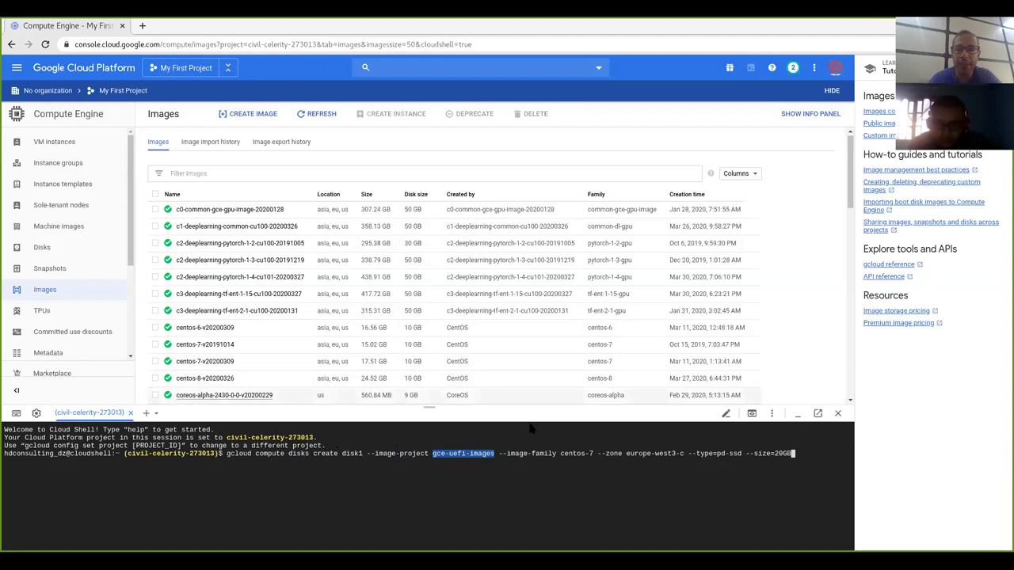
# Review the centos-7 image family, --zone europe-west3-c, disk type and size options in the disk creation command by highlighting them.
pyautogui.click(514, 459)
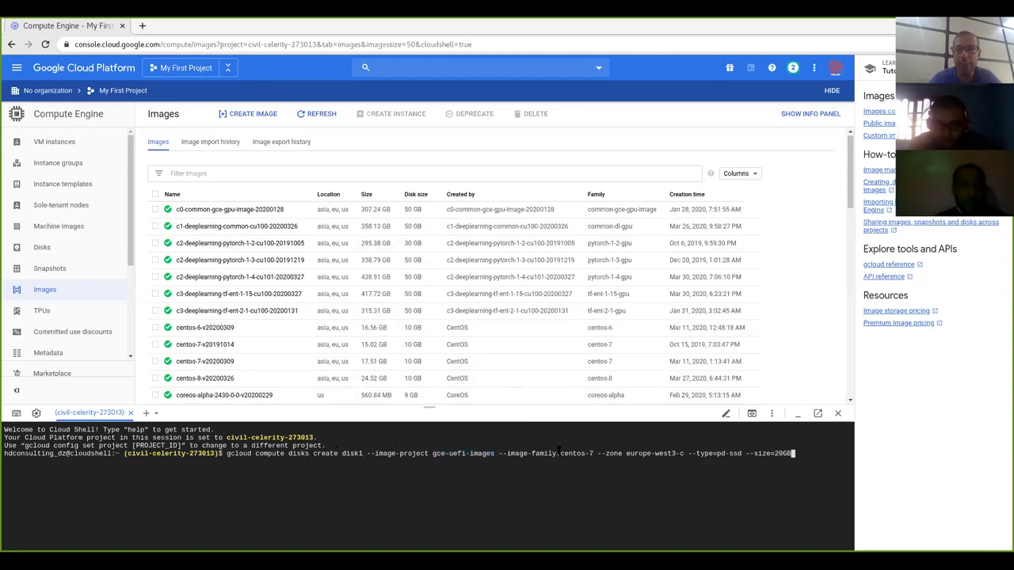
pyautogui.moveTo(558, 454); pyautogui.dragTo(593, 458)
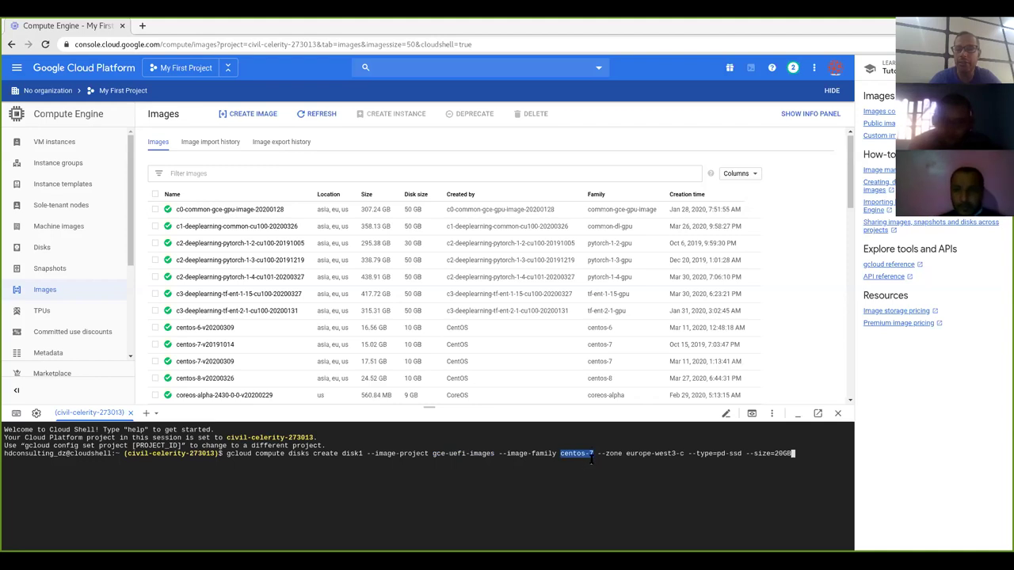
pyautogui.click(567, 454)
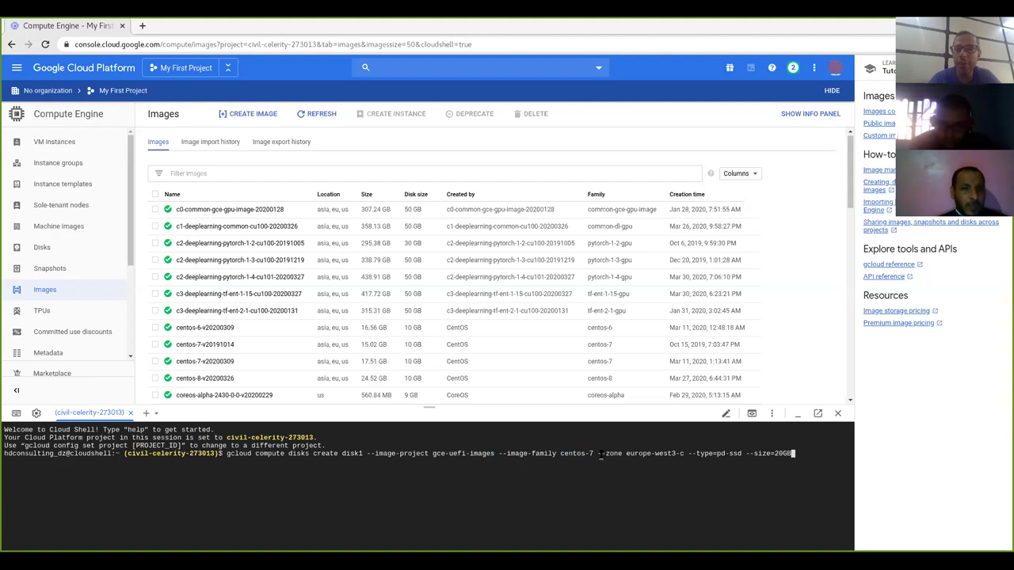
pyautogui.moveTo(598, 453); pyautogui.dragTo(685, 453)
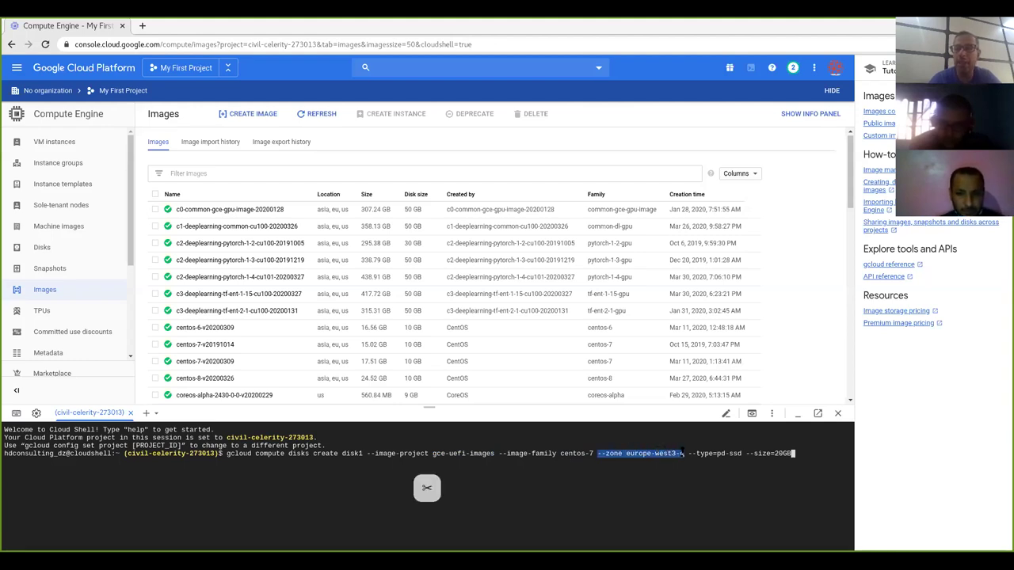
pyautogui.click(645, 456)
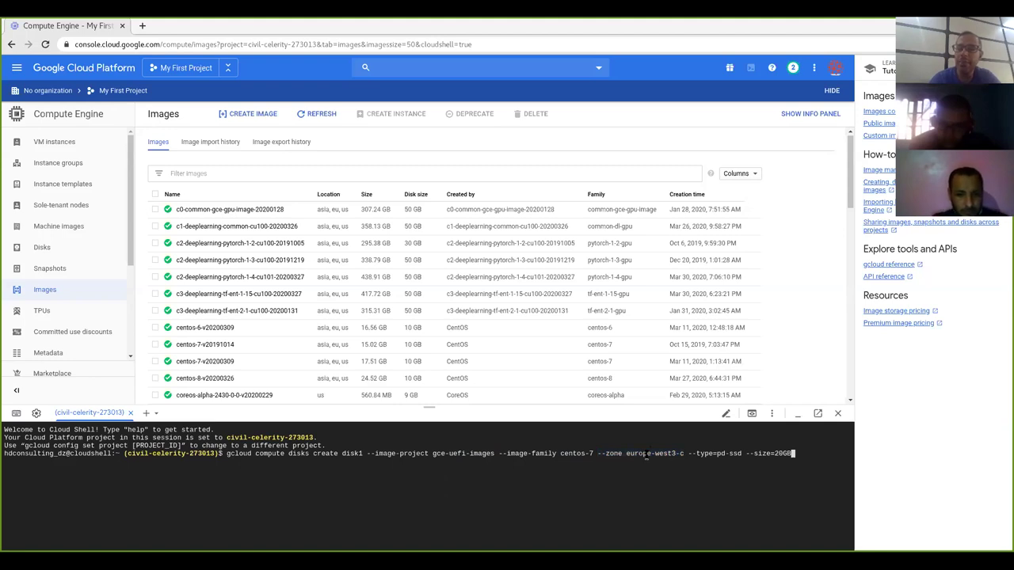
pyautogui.moveTo(795, 453); pyautogui.dragTo(721, 453)
pyautogui.click(722, 453)
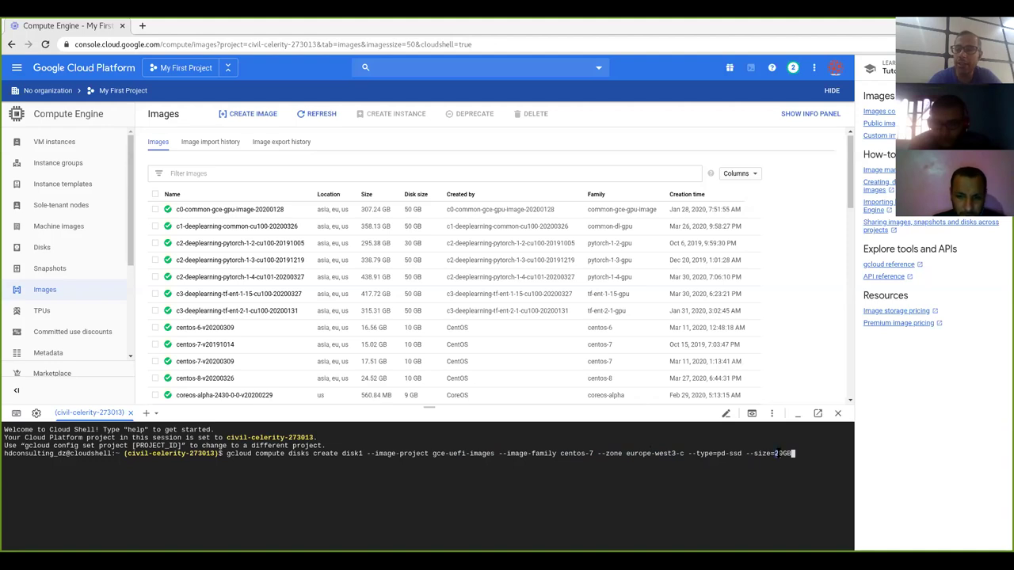
pyautogui.moveTo(774, 453); pyautogui.dragTo(784, 453)
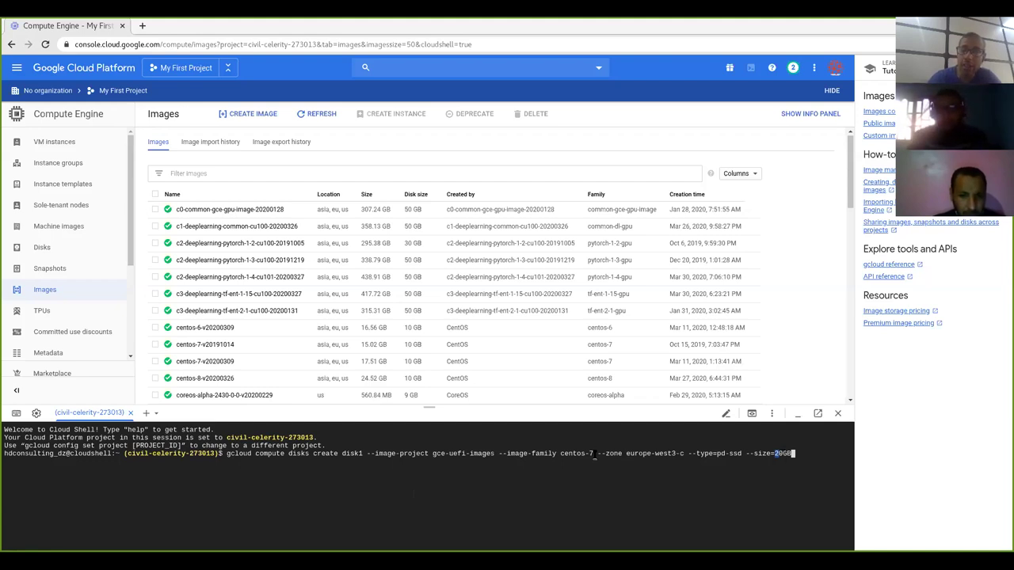
# Highlight the europe-west3-c zone value in the disk creation command to examine it more closely.
pyautogui.moveTo(626, 453); pyautogui.dragTo(682, 451)
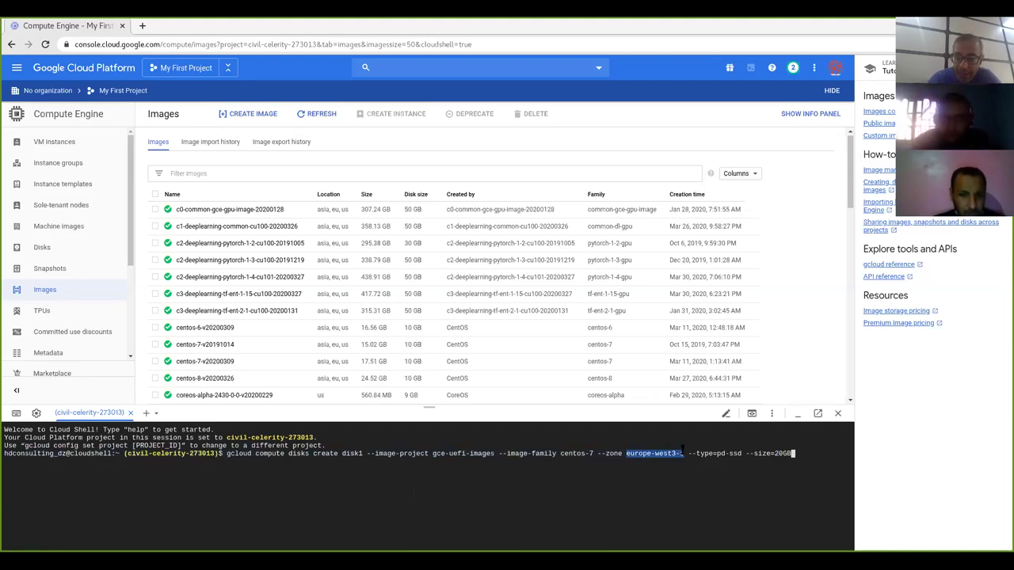
pyautogui.moveTo(626, 453); pyautogui.dragTo(678, 454)
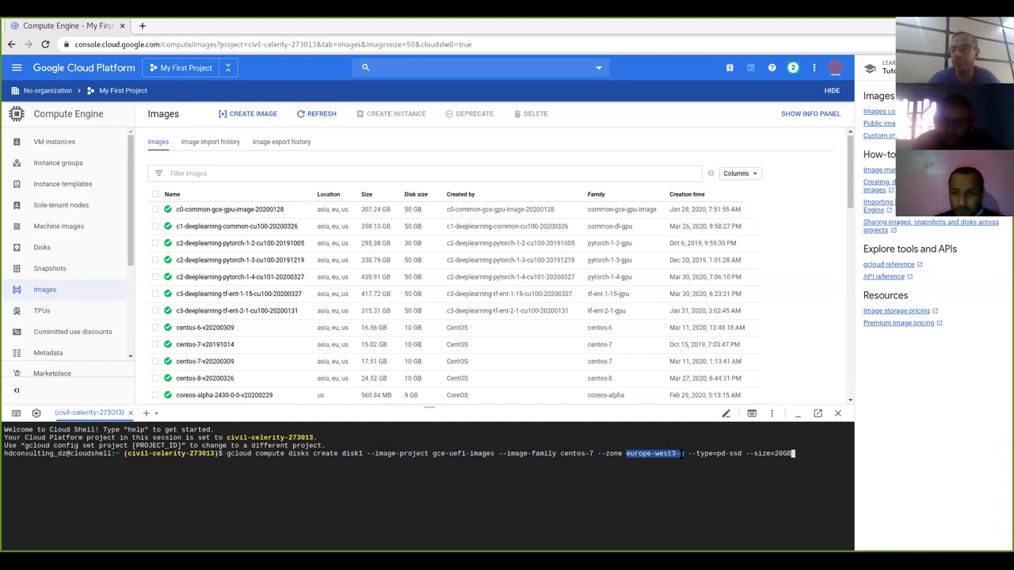
pyautogui.doubleClick(664, 452)
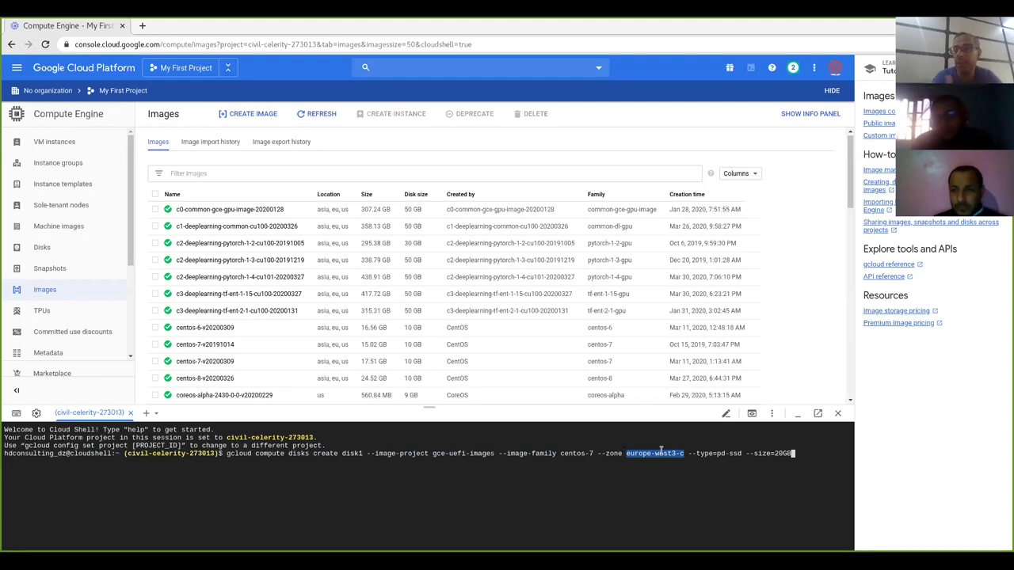
pyautogui.click(648, 457)
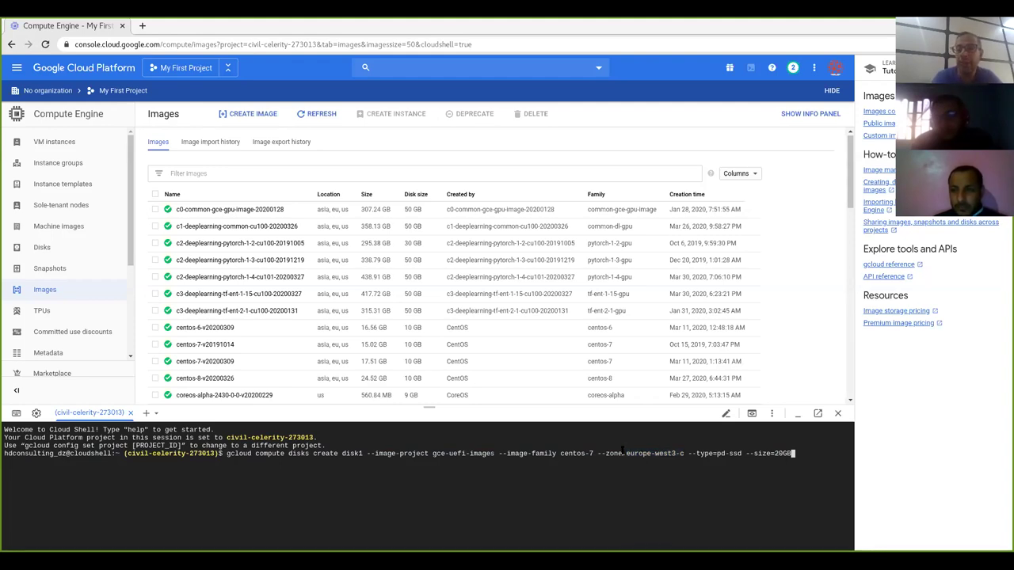
pyautogui.moveTo(627, 454); pyautogui.dragTo(680, 451)
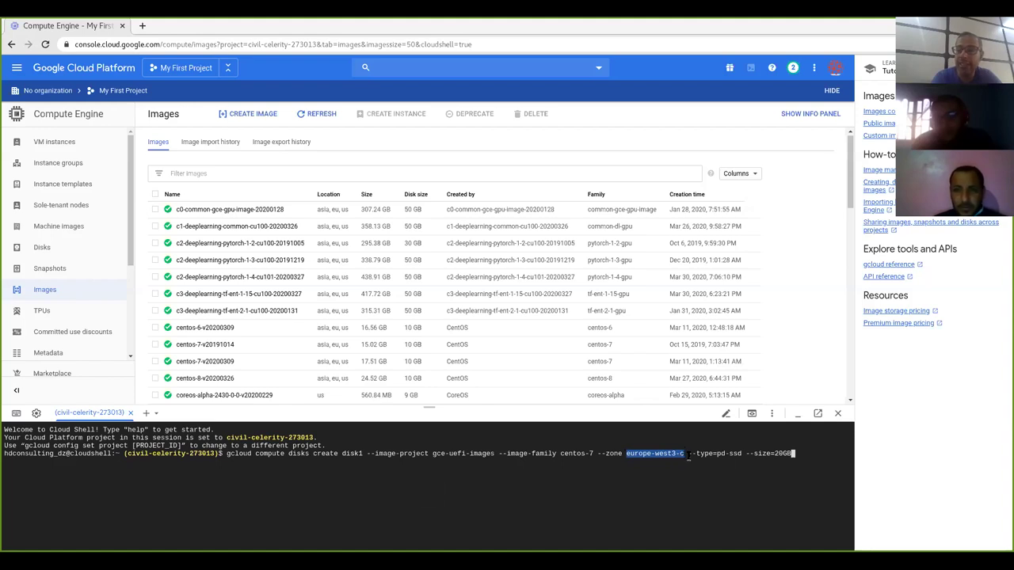
pyautogui.click(688, 454)
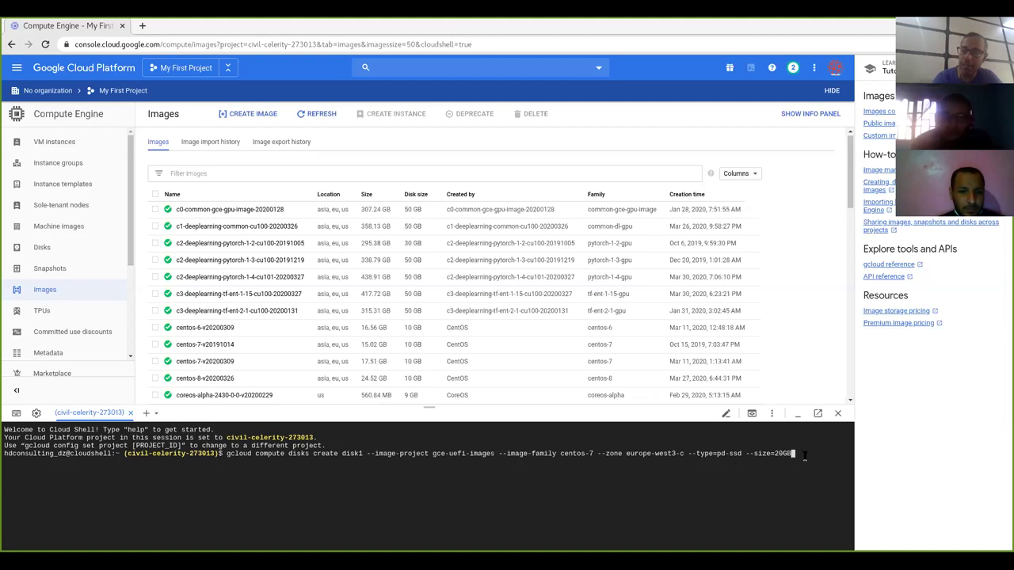
# Run the disk creation command for disk1 and open the Compute Engine disks list to check it.
pyautogui.press('Return')
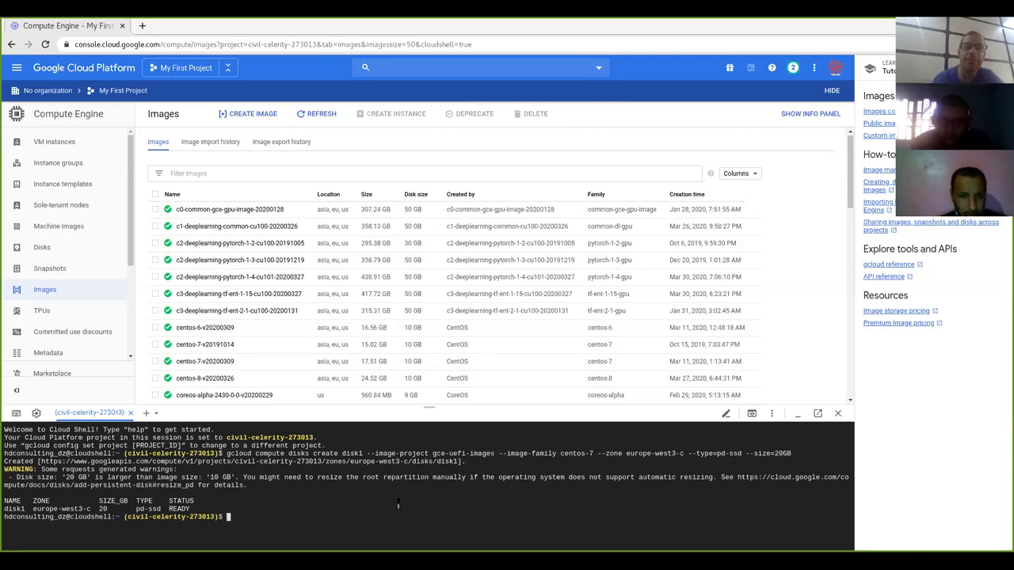
pyautogui.click(40, 250)
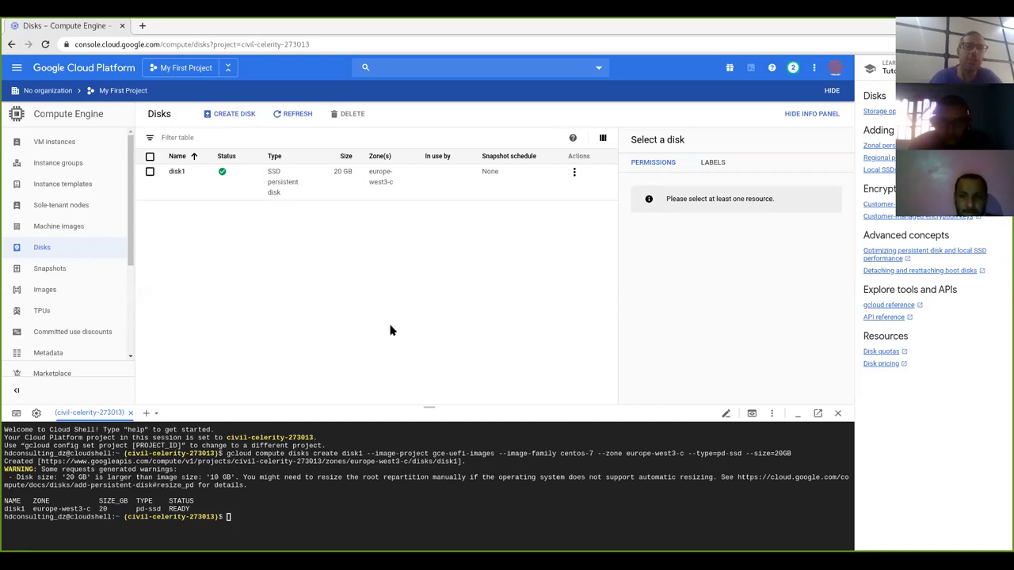
pyautogui.click(43, 289)
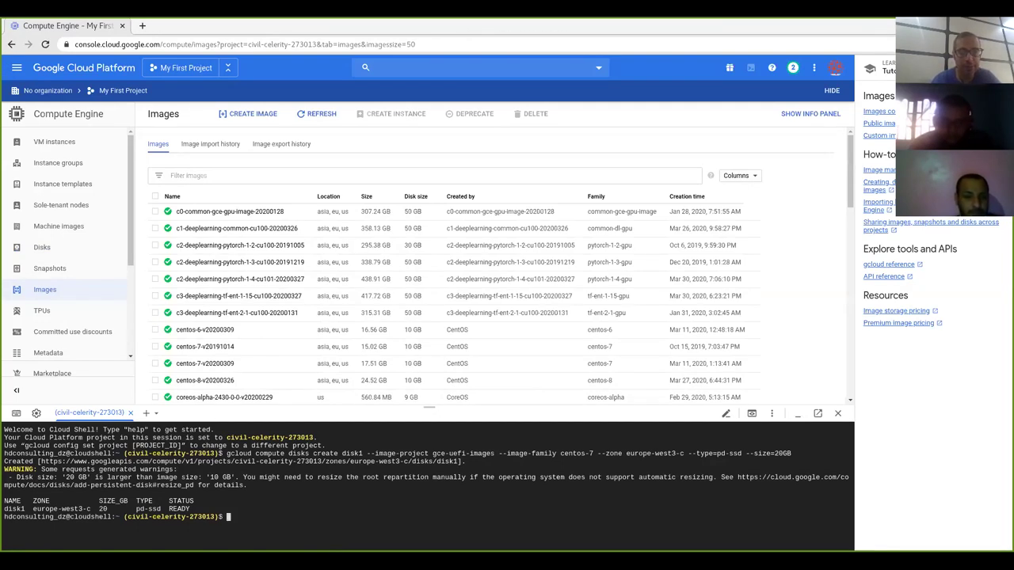
pyautogui.hotkey('ctrl', 'v')
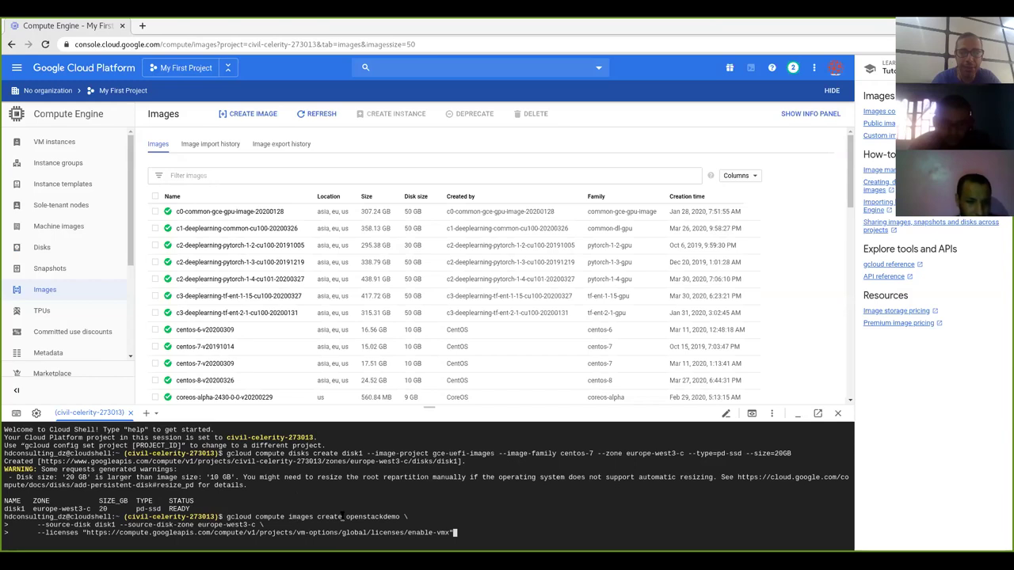
# Review the image creation command by highlighting the openstackdemo name, source disk, source disk zone and enable-vmx license URL.
pyautogui.moveTo(345, 516); pyautogui.dragTo(399, 516)
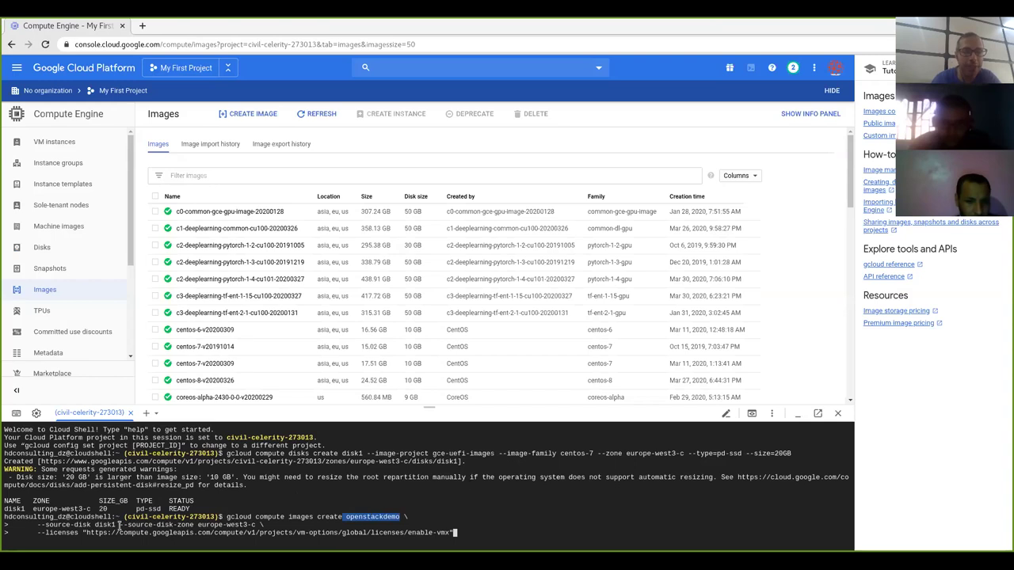
pyautogui.moveTo(118, 524); pyautogui.dragTo(36, 527)
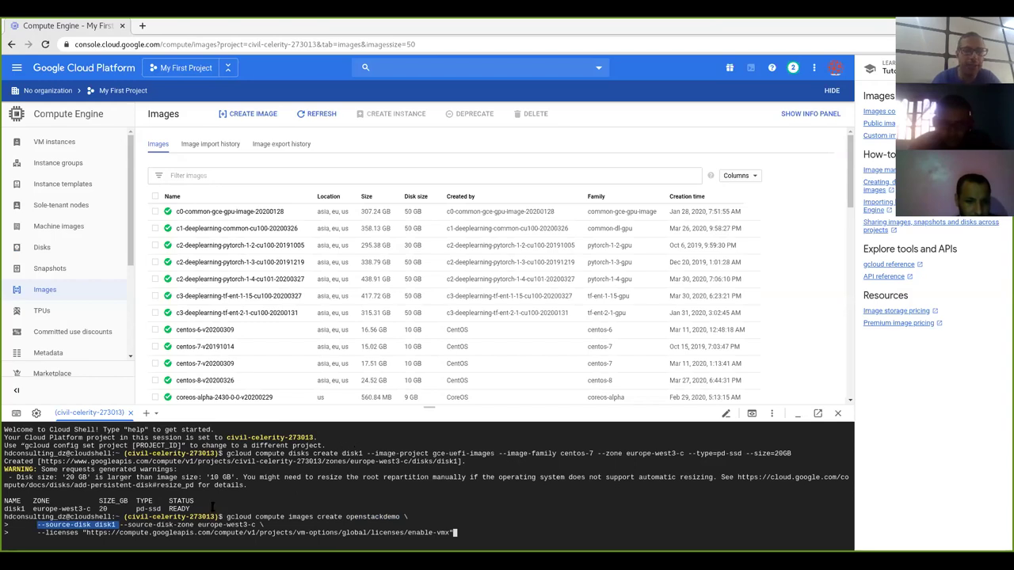
pyautogui.click(125, 525)
pyautogui.moveTo(125, 525); pyautogui.dragTo(194, 528)
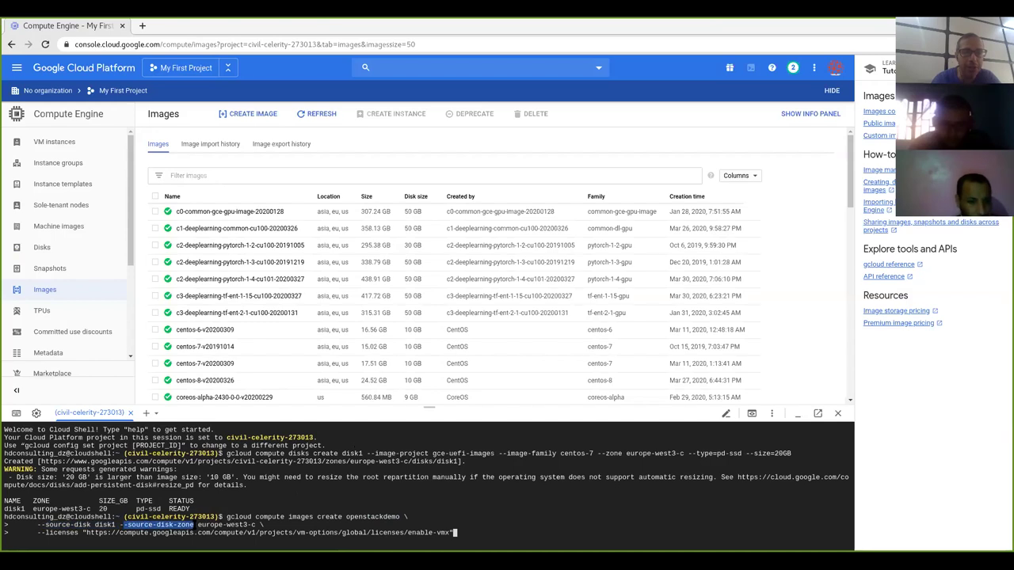
pyautogui.moveTo(197, 525); pyautogui.dragTo(247, 526)
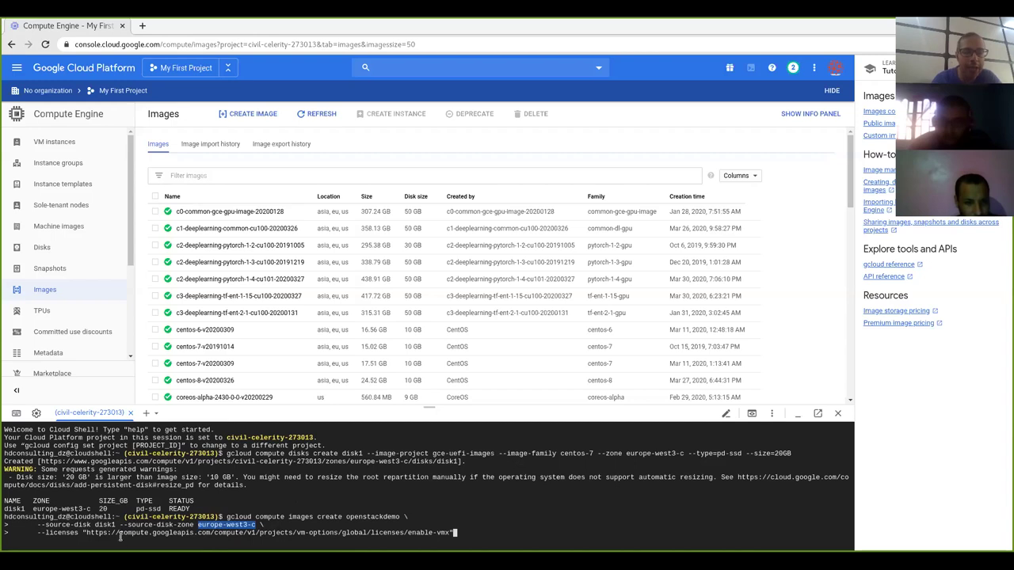
pyautogui.moveTo(407, 532); pyautogui.dragTo(448, 533)
pyautogui.click(428, 488)
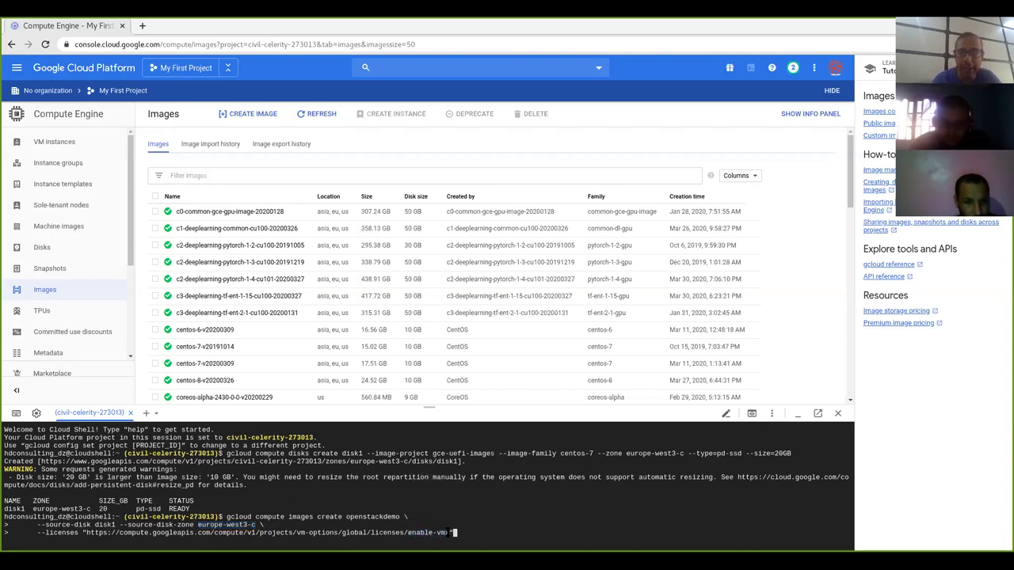
pyautogui.moveTo(451, 533); pyautogui.dragTo(89, 533)
pyautogui.click(93, 538)
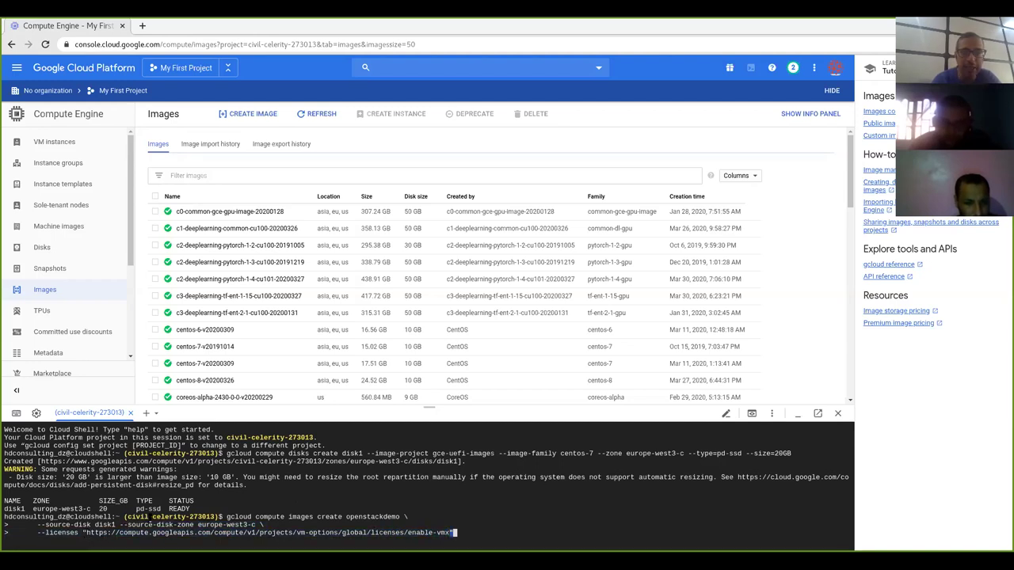
pyautogui.doubleClick(269, 533)
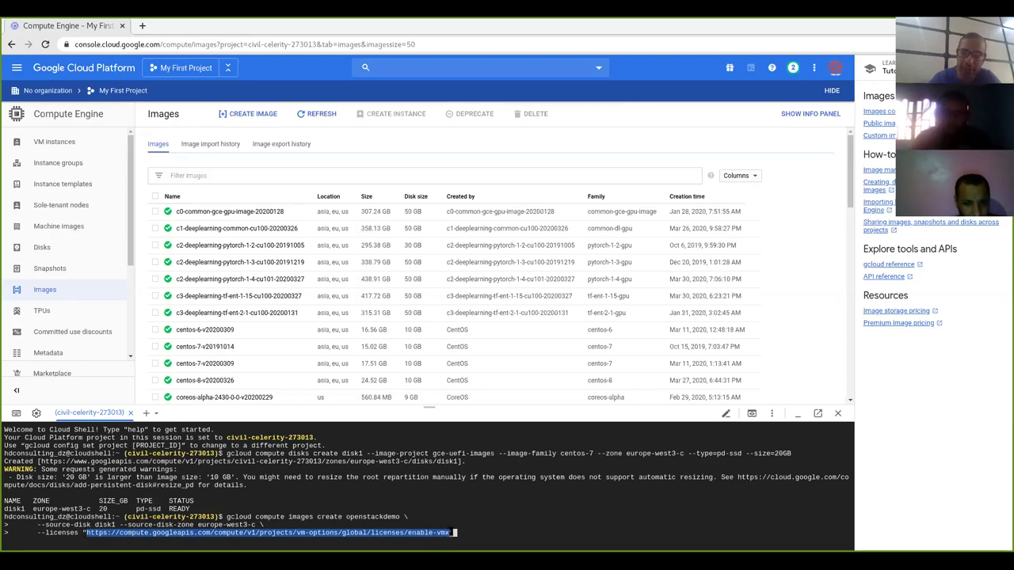
pyautogui.click(467, 524)
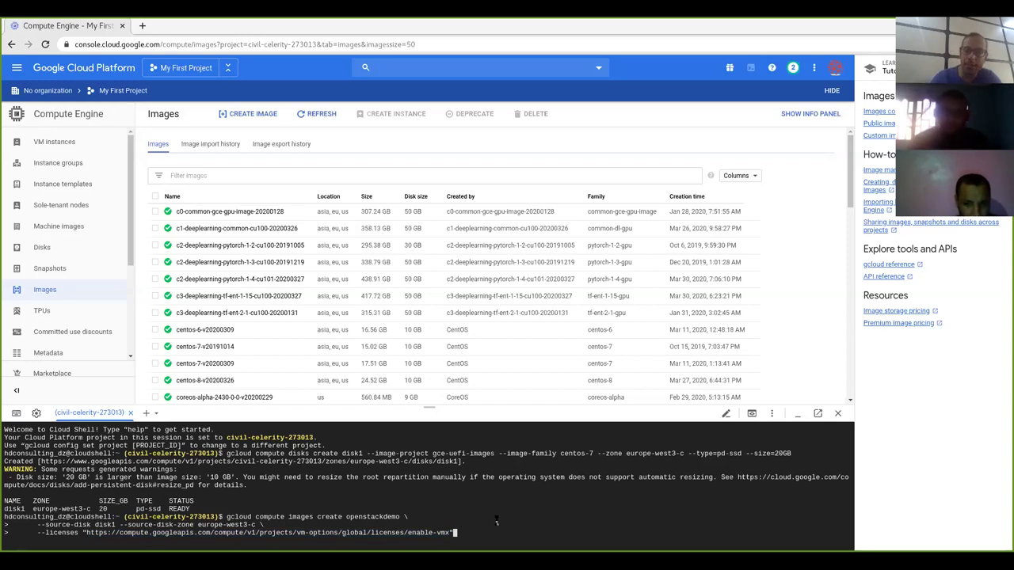
# Run the openstackdemo image creation command and refresh the images list to follow its progress.
pyautogui.press('Return')
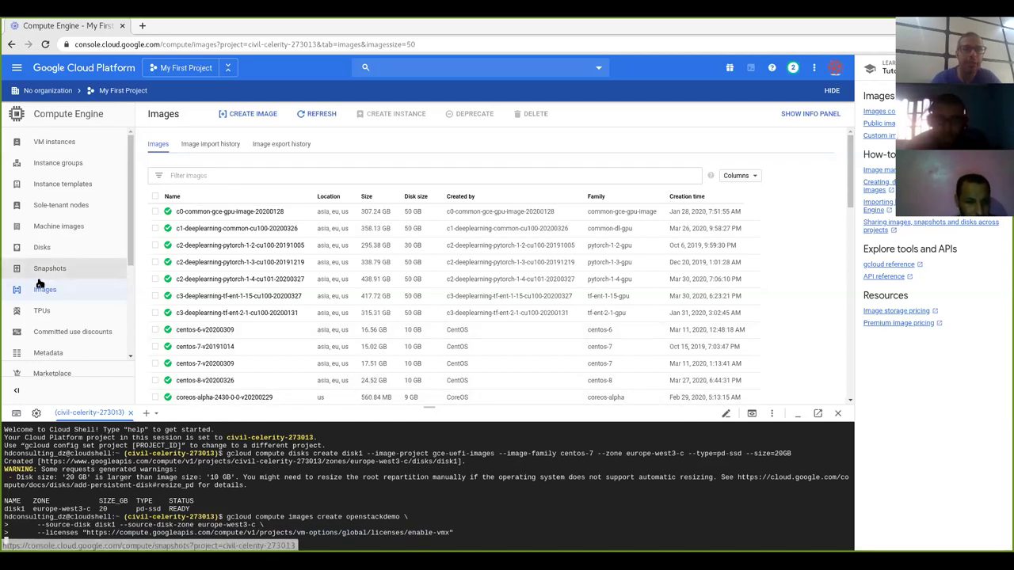
pyautogui.click(313, 115)
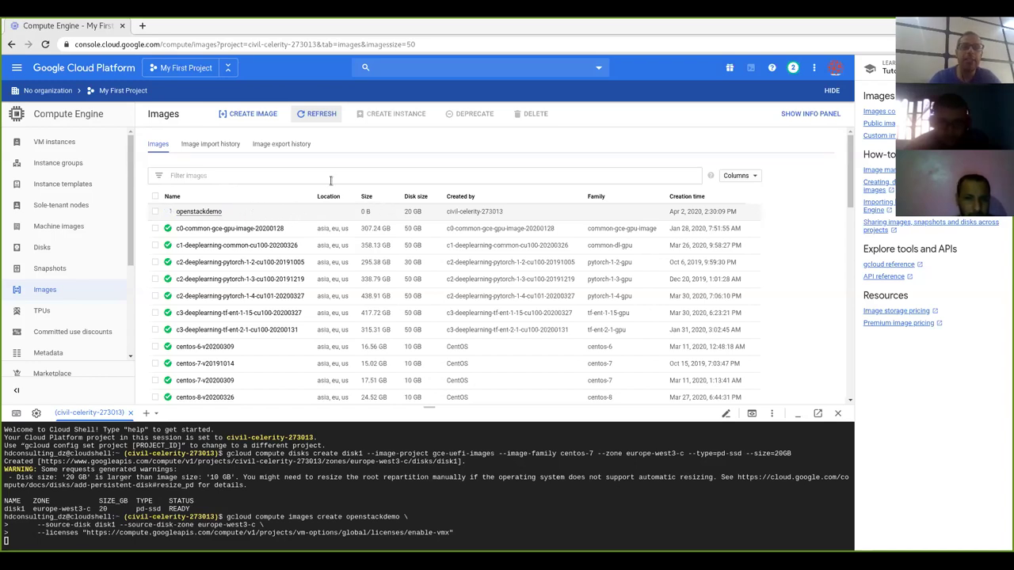
pyautogui.click(320, 114)
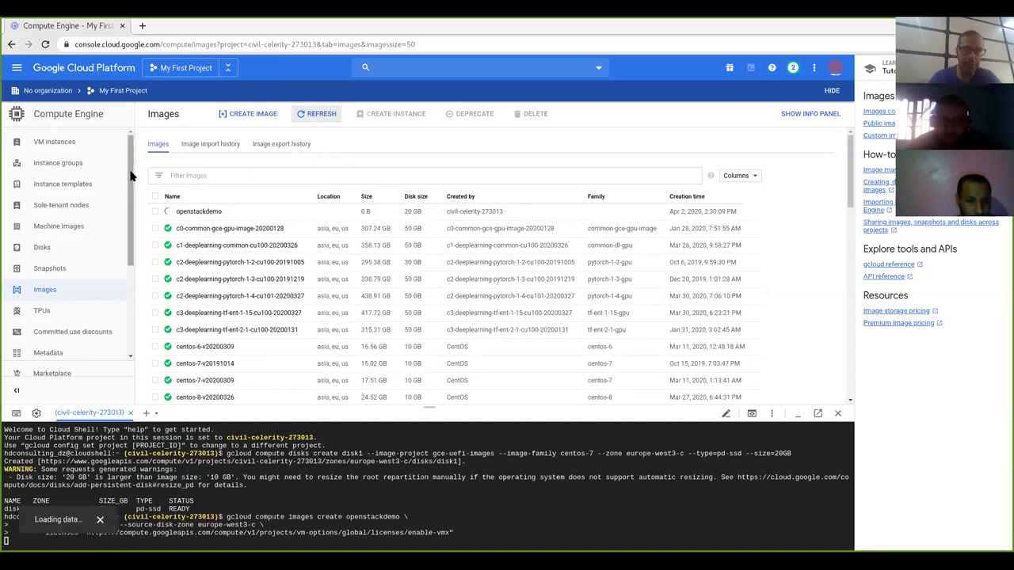
# View the VM instances page, then return to the images list and refresh it to check openstackdemo.
pyautogui.click(43, 144)
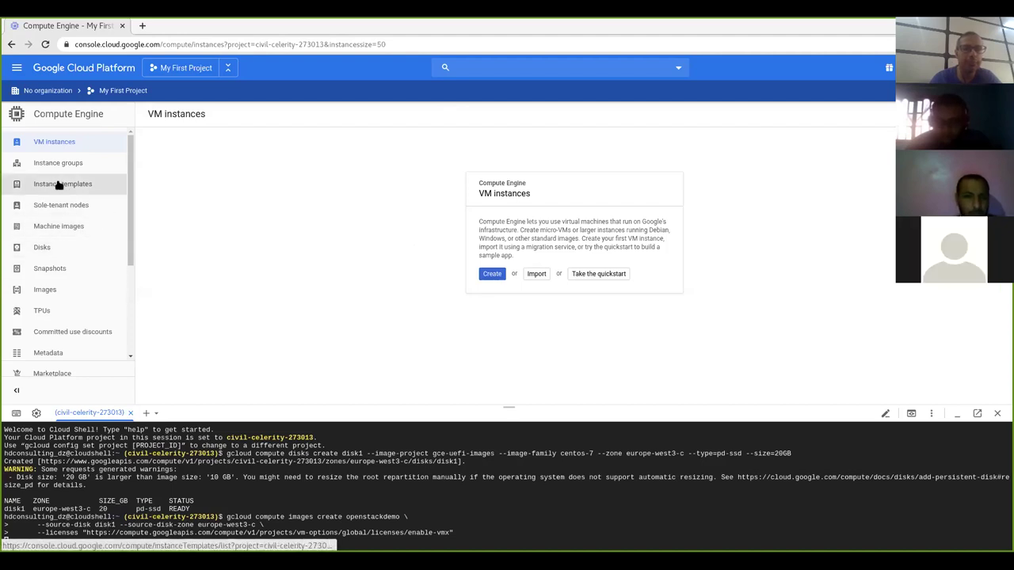
pyautogui.click(45, 289)
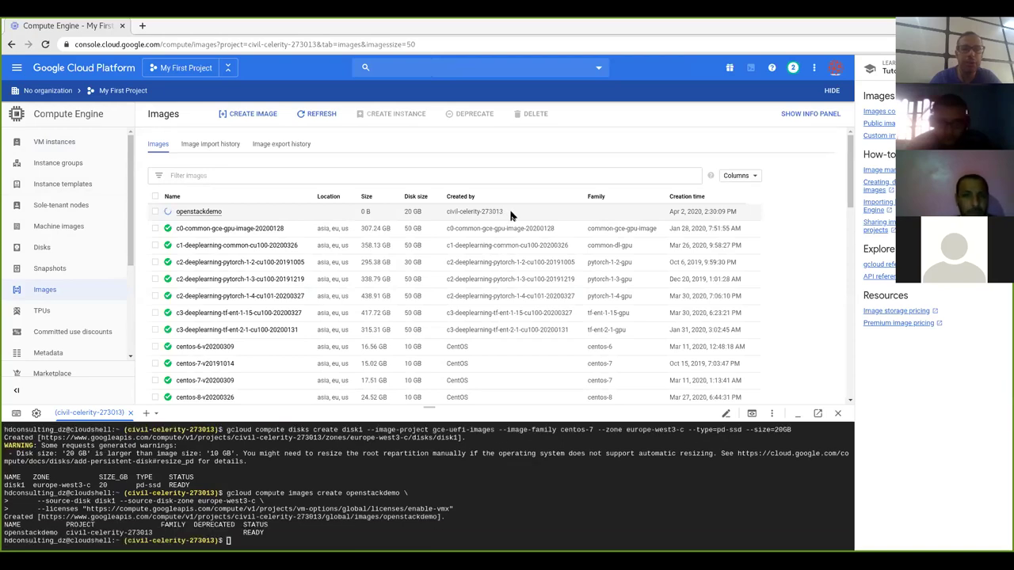
pyautogui.click(313, 113)
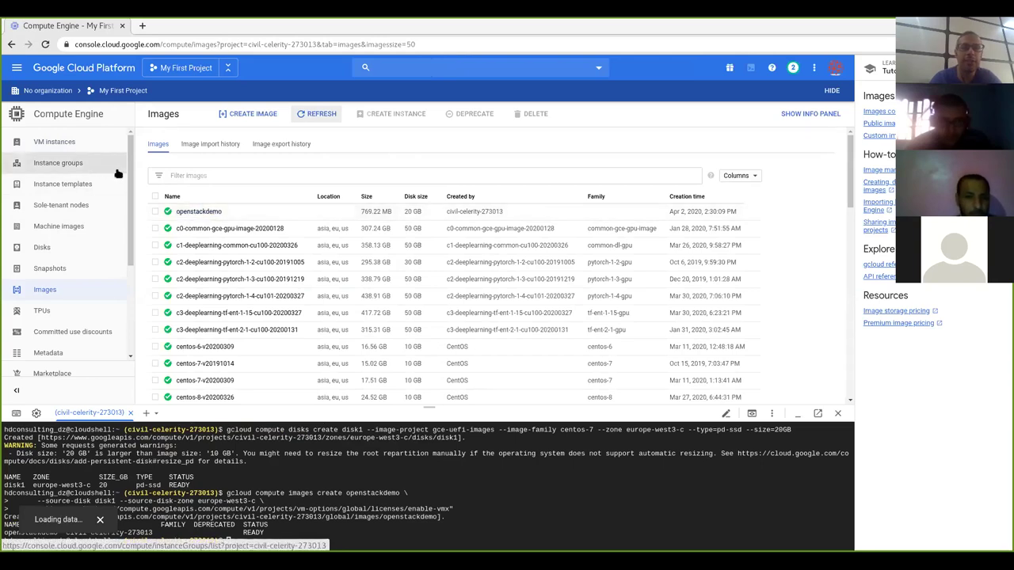
# Start a new VM instance named openstack and set its region to europe-west3 (Frankfurt).
pyautogui.click(55, 143)
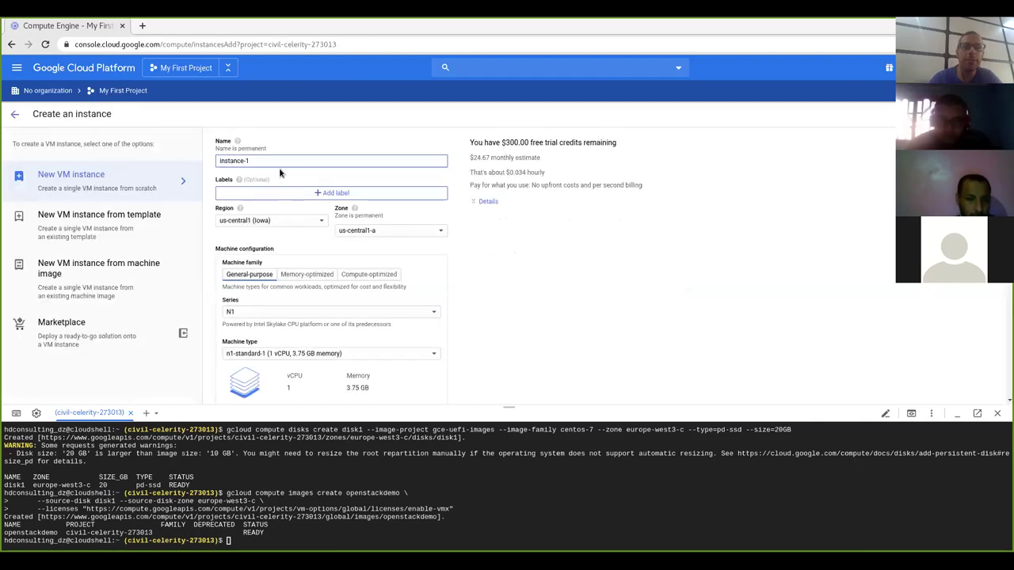
pyautogui.moveTo(257, 161); pyautogui.dragTo(195, 163)
pyautogui.write('ope')
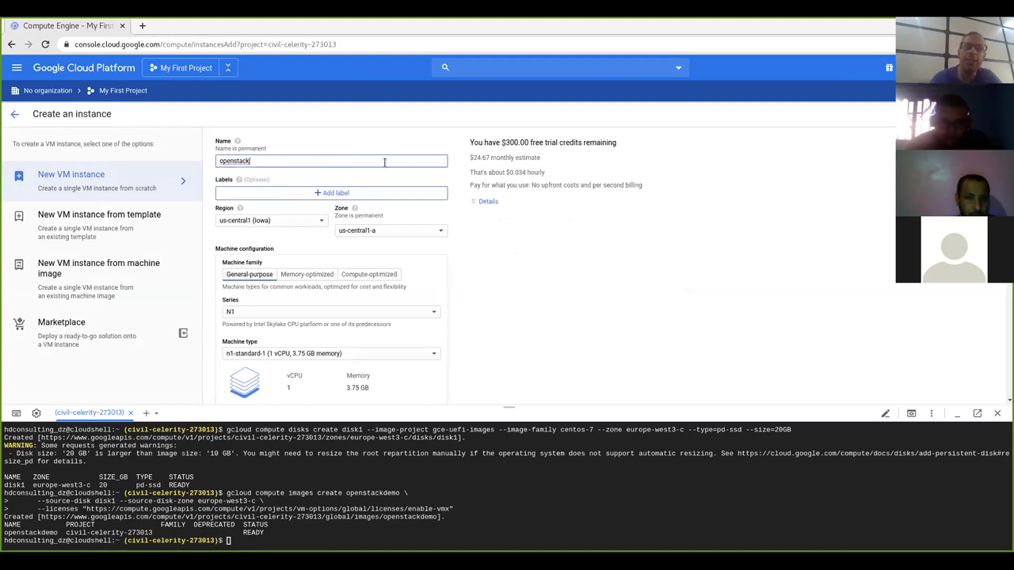
pyautogui.click(317, 224)
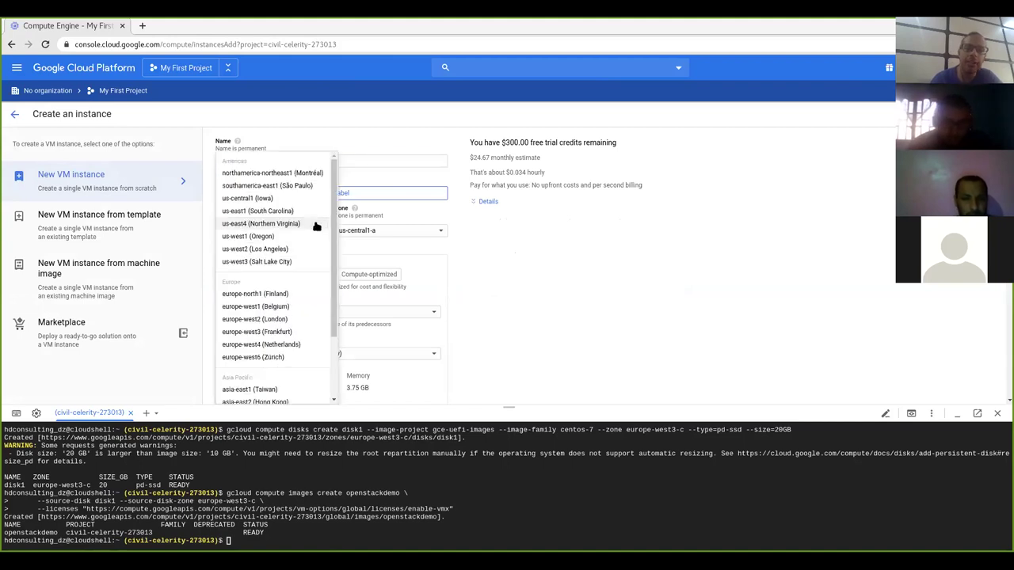
pyautogui.click(280, 332)
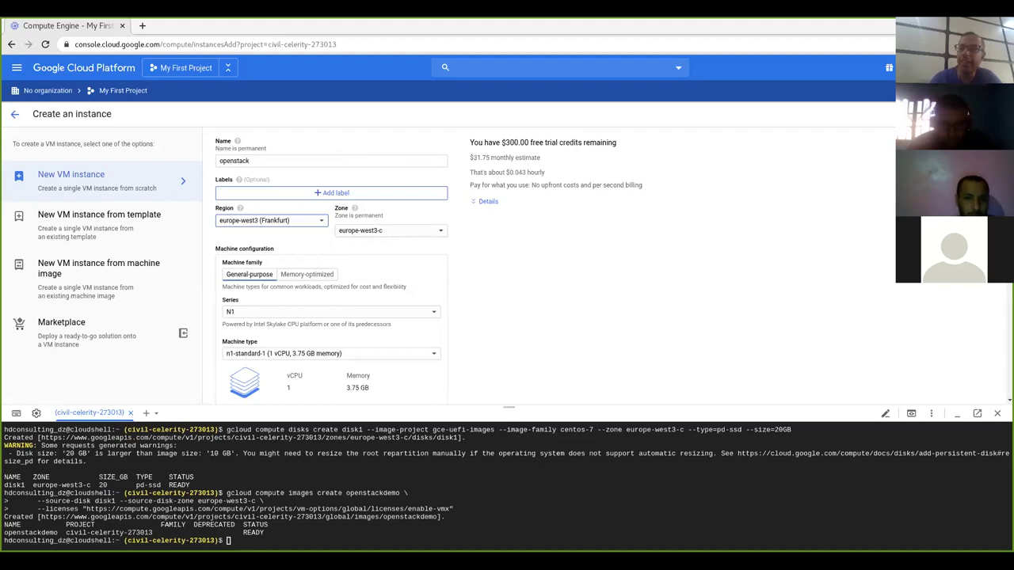
# Open the machine type choices in the new instance's machine configuration.
pyautogui.scroll(-2, 507, 266)
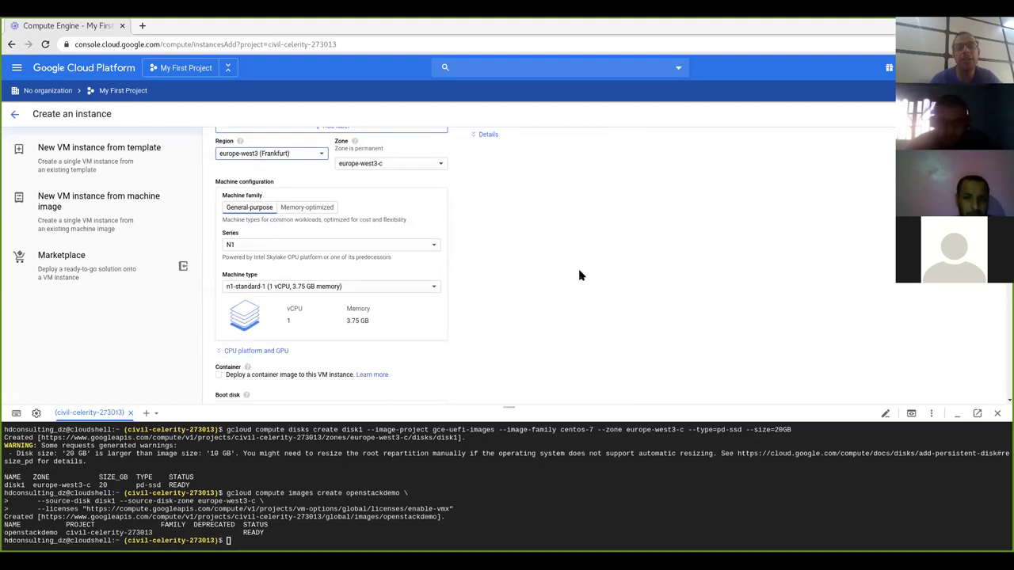
pyautogui.scroll(-1, 554, 273)
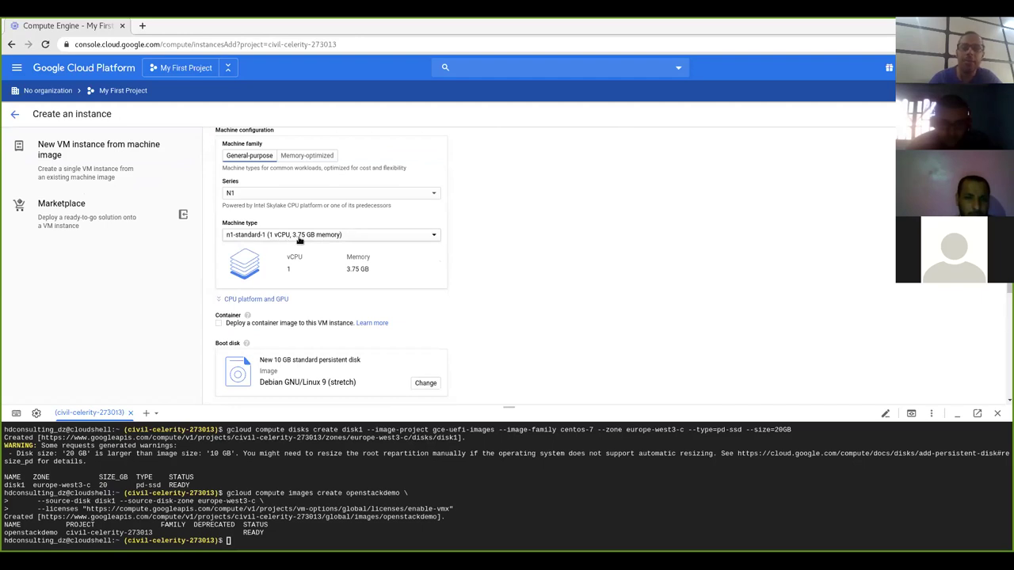
pyautogui.click(432, 238)
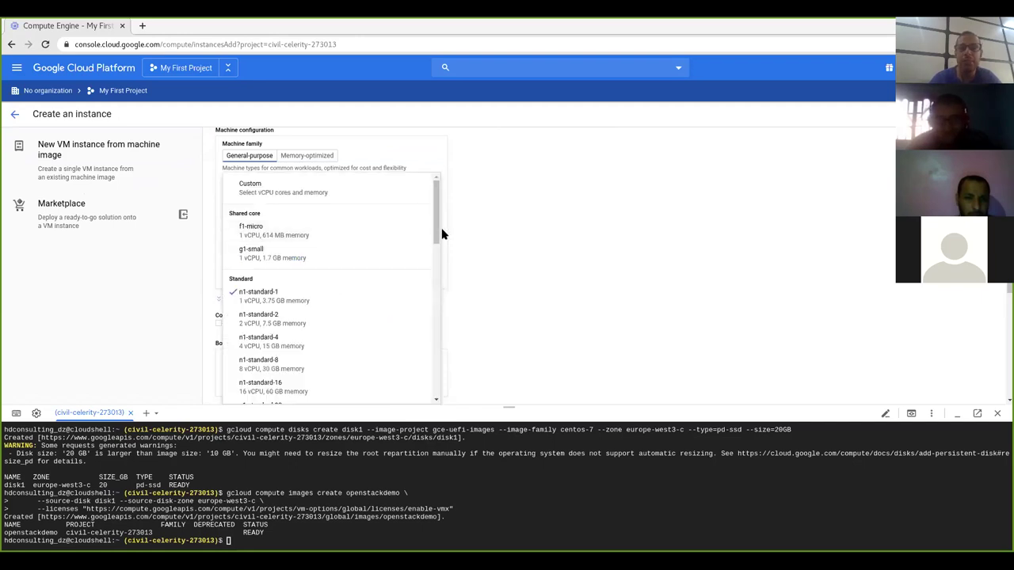